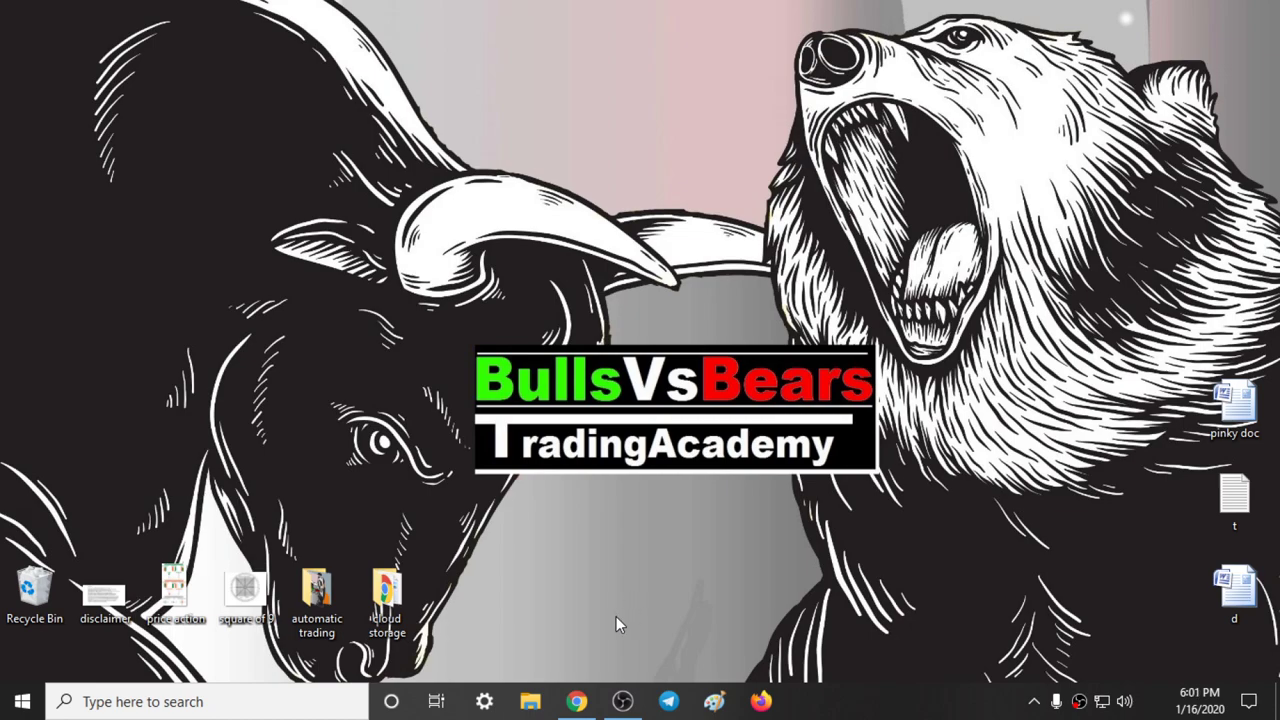
{"action": "left_click", "coordinate": [578, 702]}
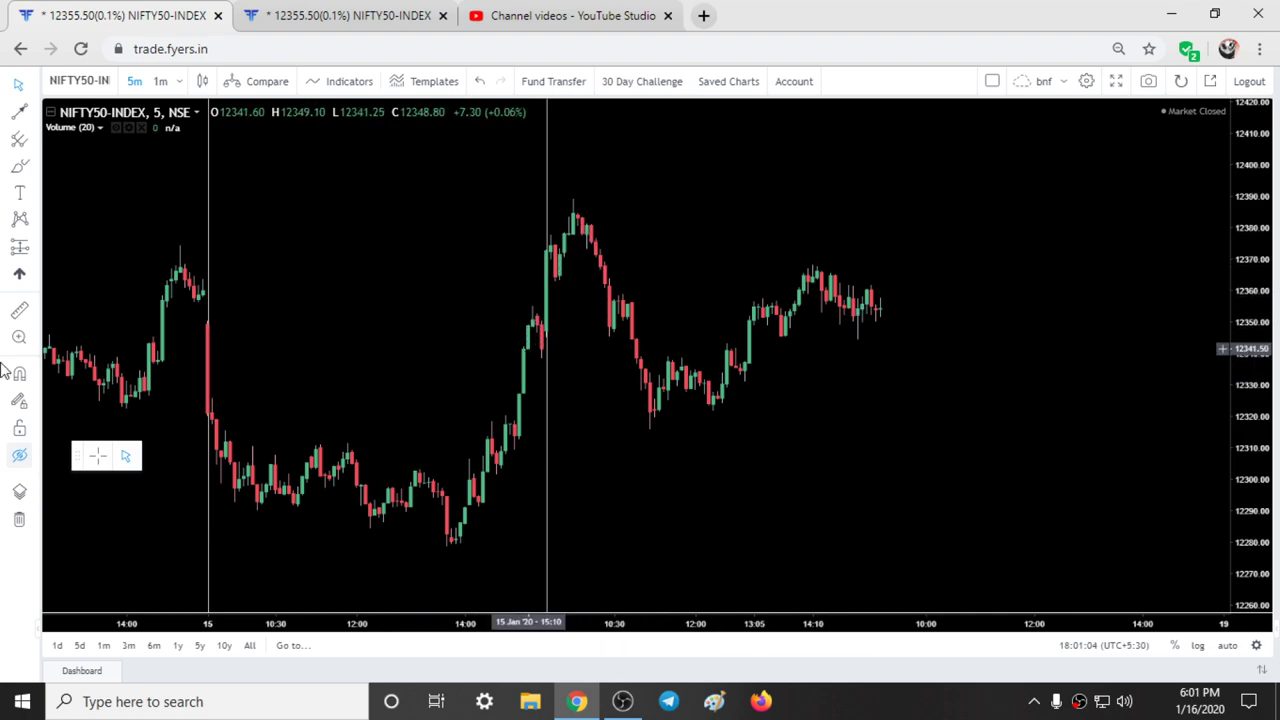
{"action": "left_click", "coordinate": [20, 456]}
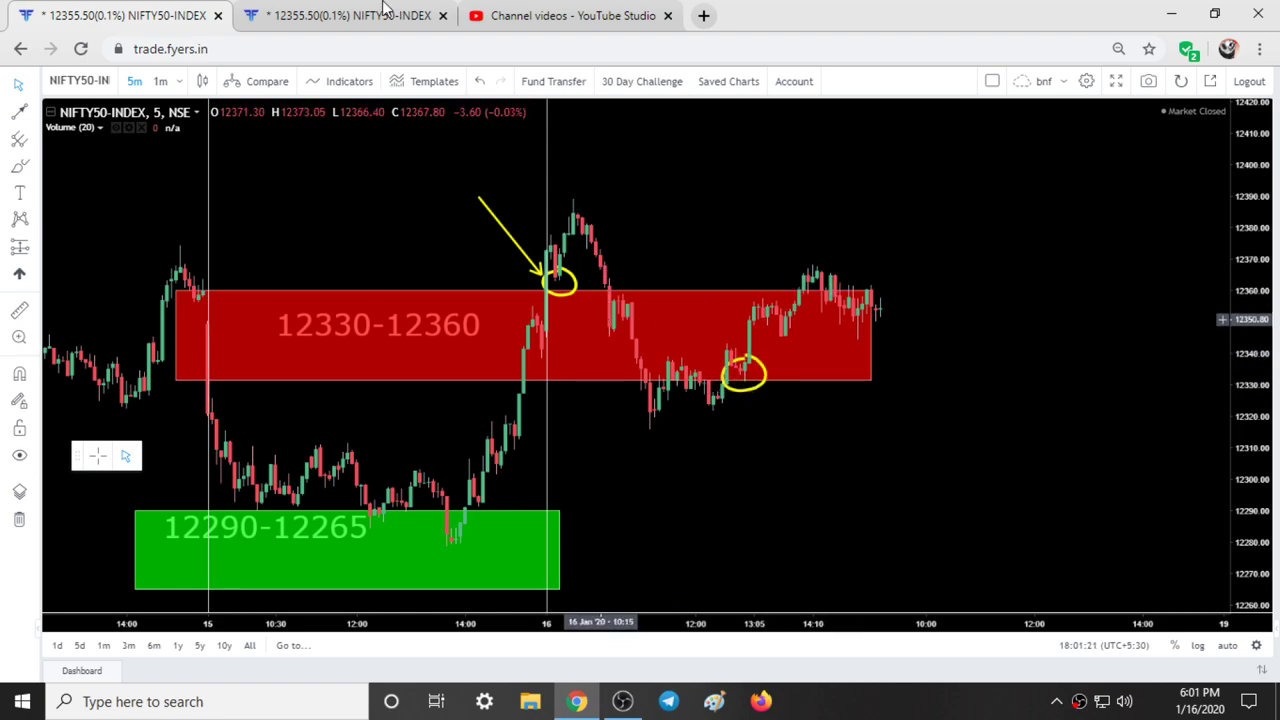
{"action": "left_click", "coordinate": [342, 9]}
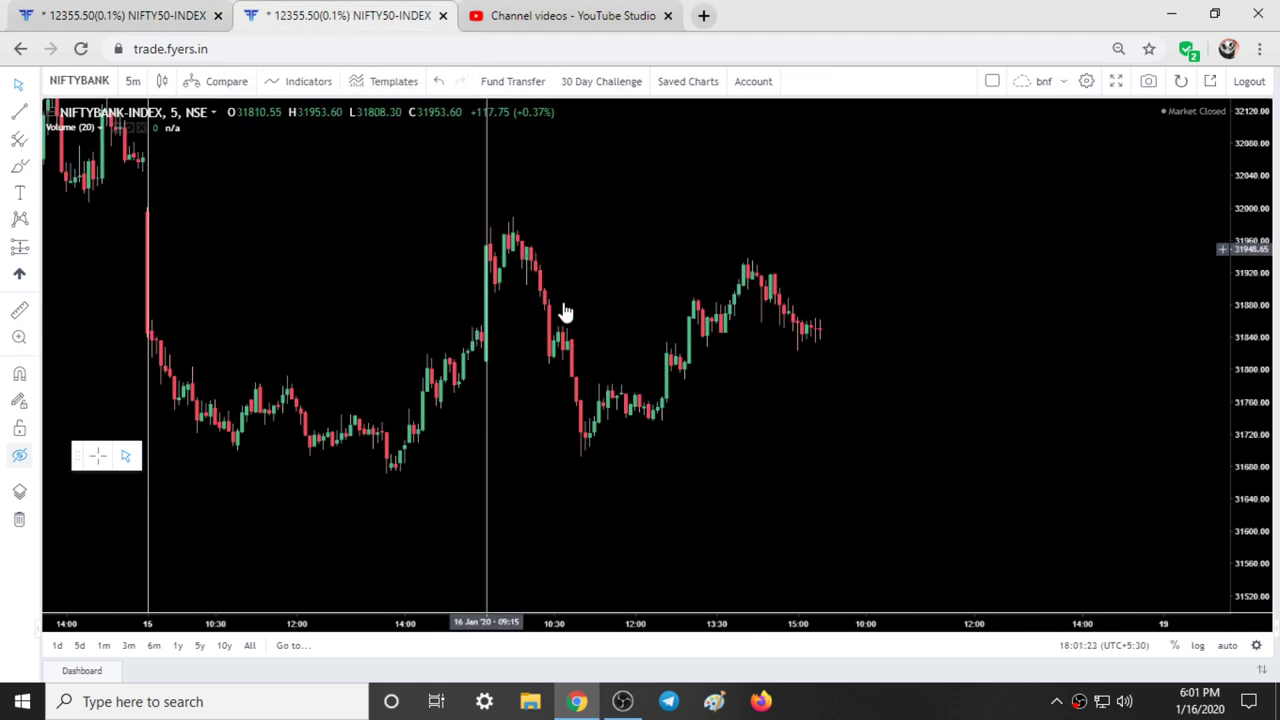
{"action": "left_click", "coordinate": [22, 462]}
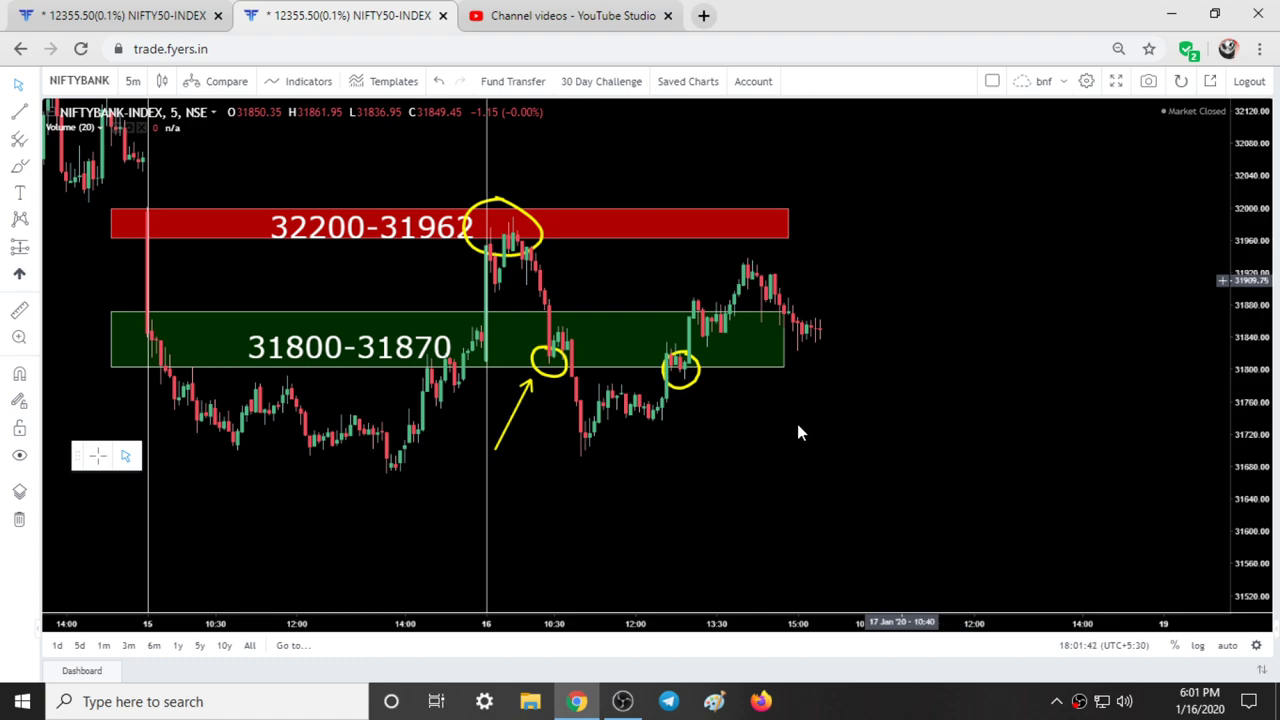
{"action": "left_click", "coordinate": [671, 702]}
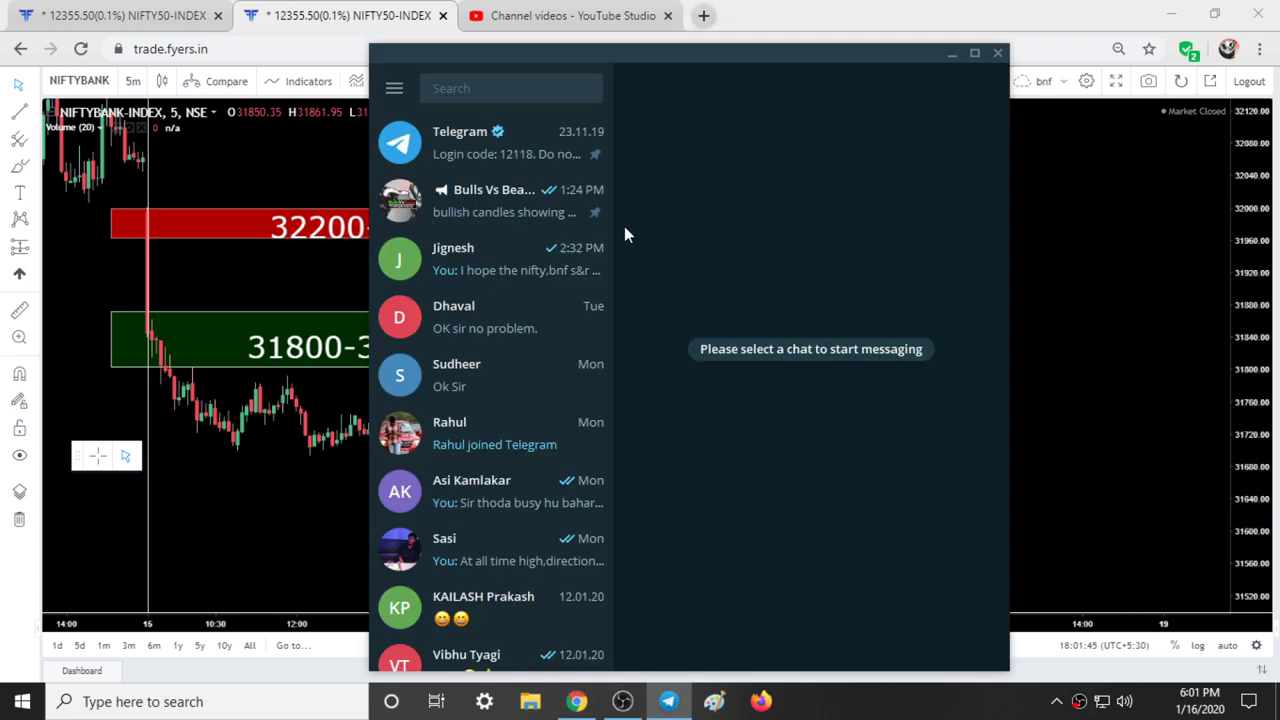
In the Bulls Vs Bears channel, view the posted bank nifty levels and Nifty chart photos.
{"action": "left_click", "coordinate": [522, 210]}
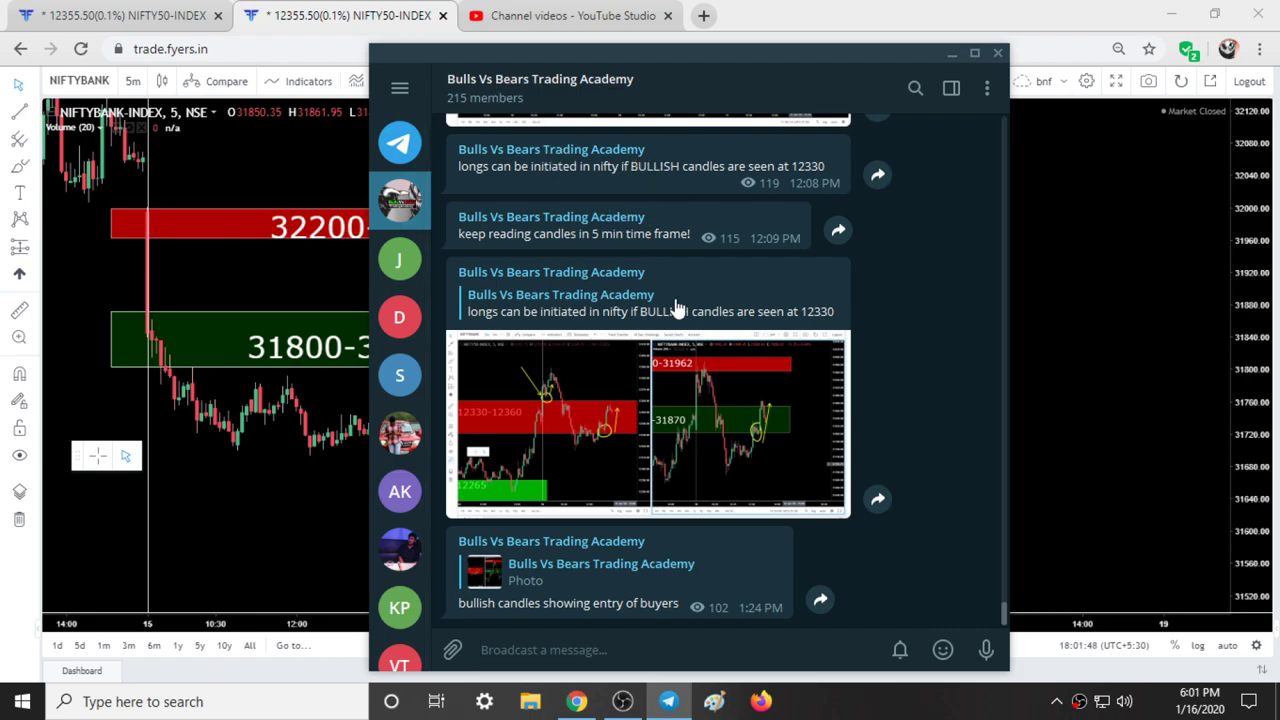
{"action": "scroll", "coordinate": [728, 368], "scroll_direction": "up", "scroll_amount": 5}
{"action": "scroll", "coordinate": [728, 368], "scroll_direction": "up", "scroll_amount": 5}
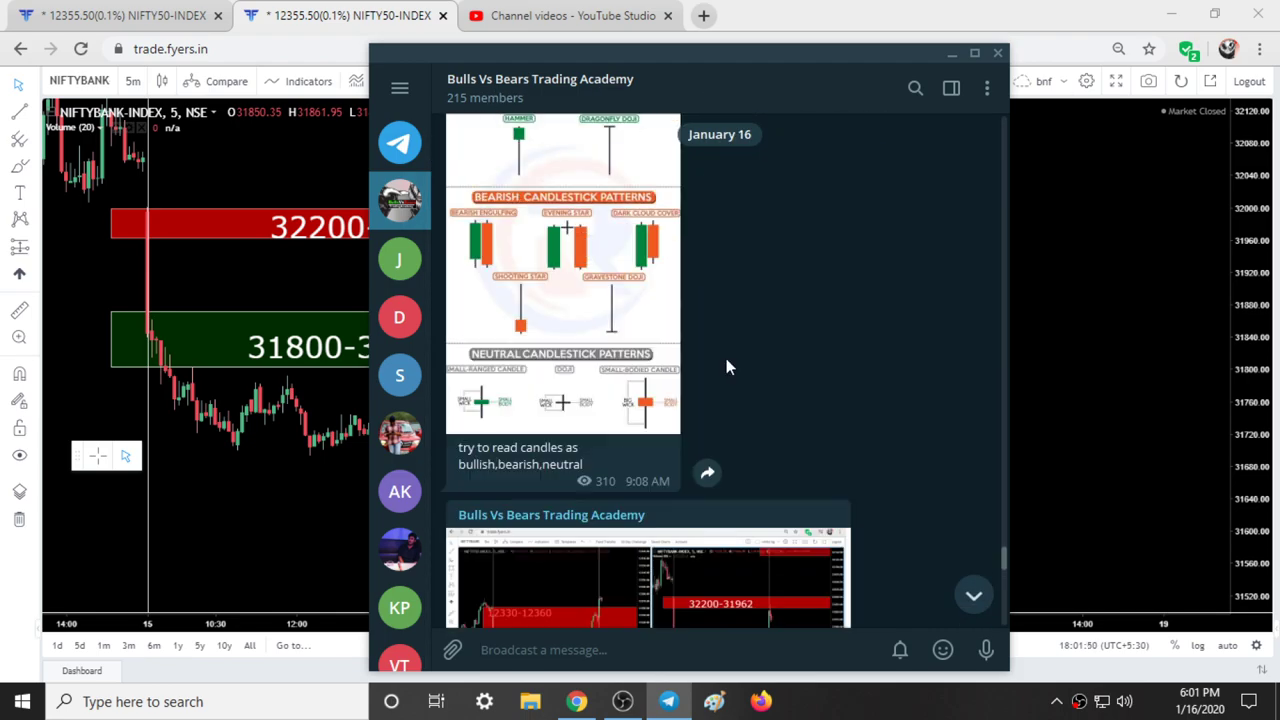
{"action": "scroll", "coordinate": [728, 368], "scroll_direction": "up", "scroll_amount": 3}
{"action": "scroll", "coordinate": [728, 369], "scroll_direction": "up", "scroll_amount": 3}
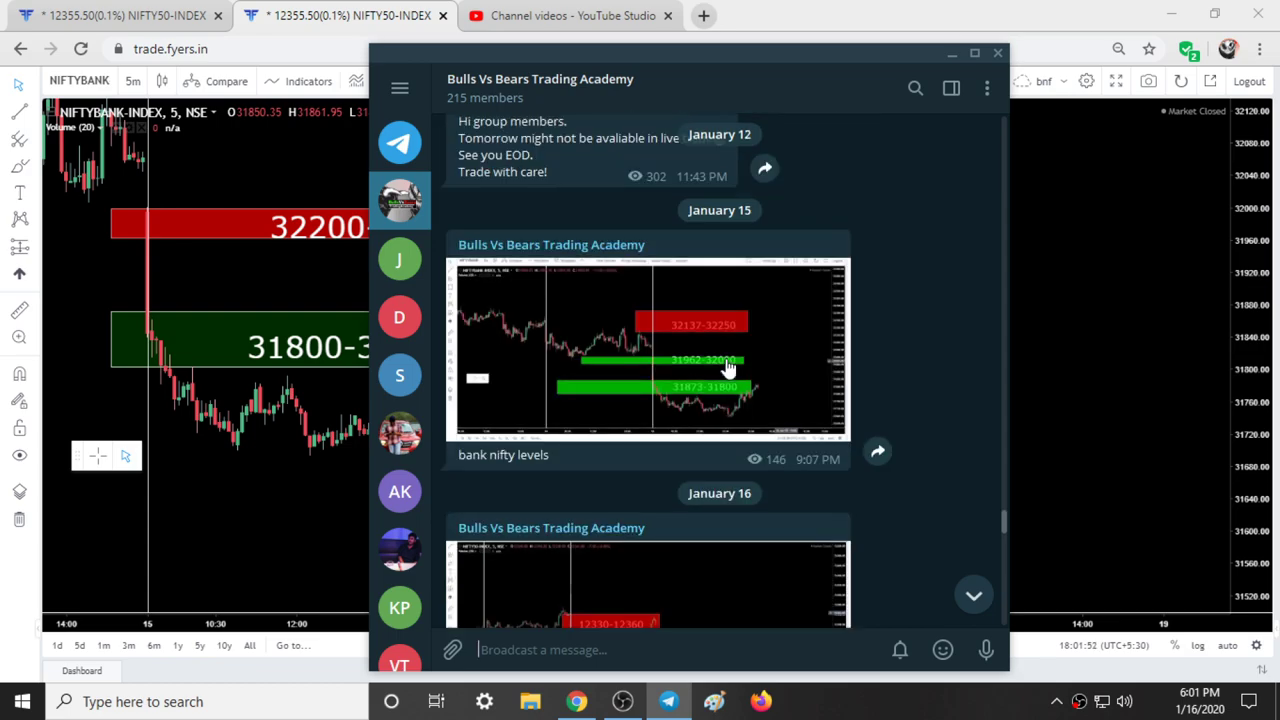
{"action": "left_click", "coordinate": [728, 368]}
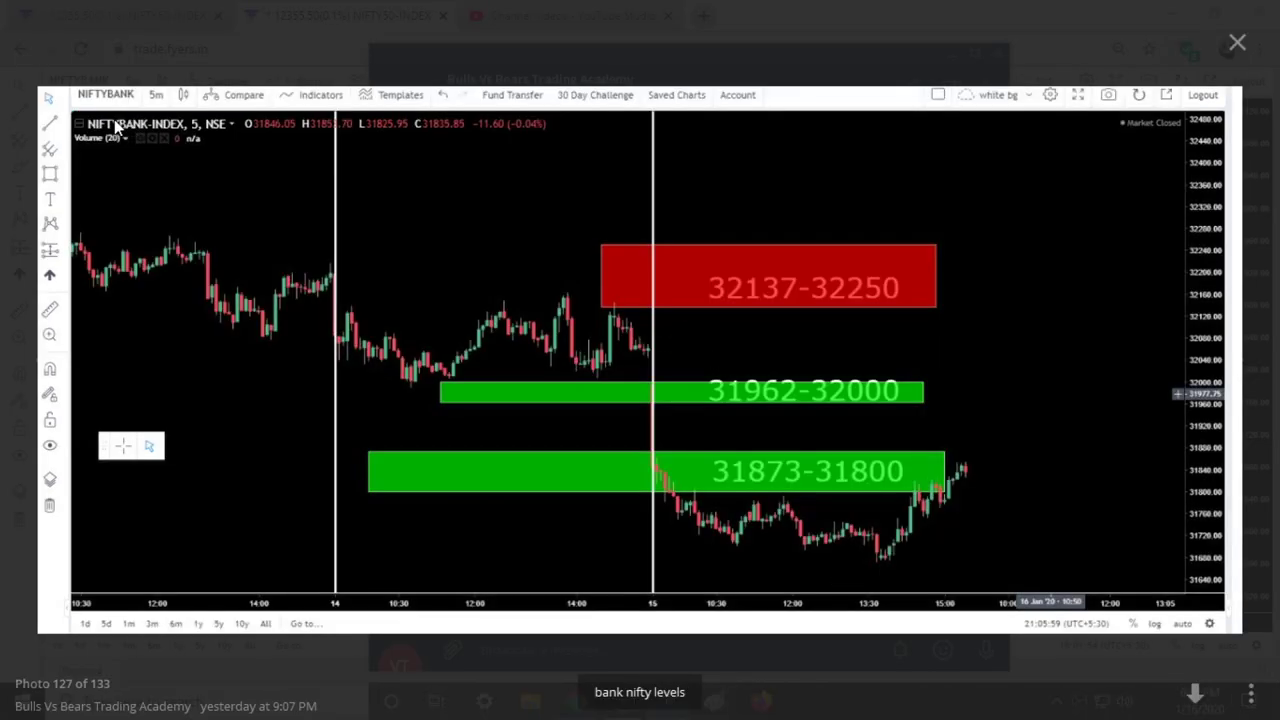
{"action": "key", "text": "Right"}
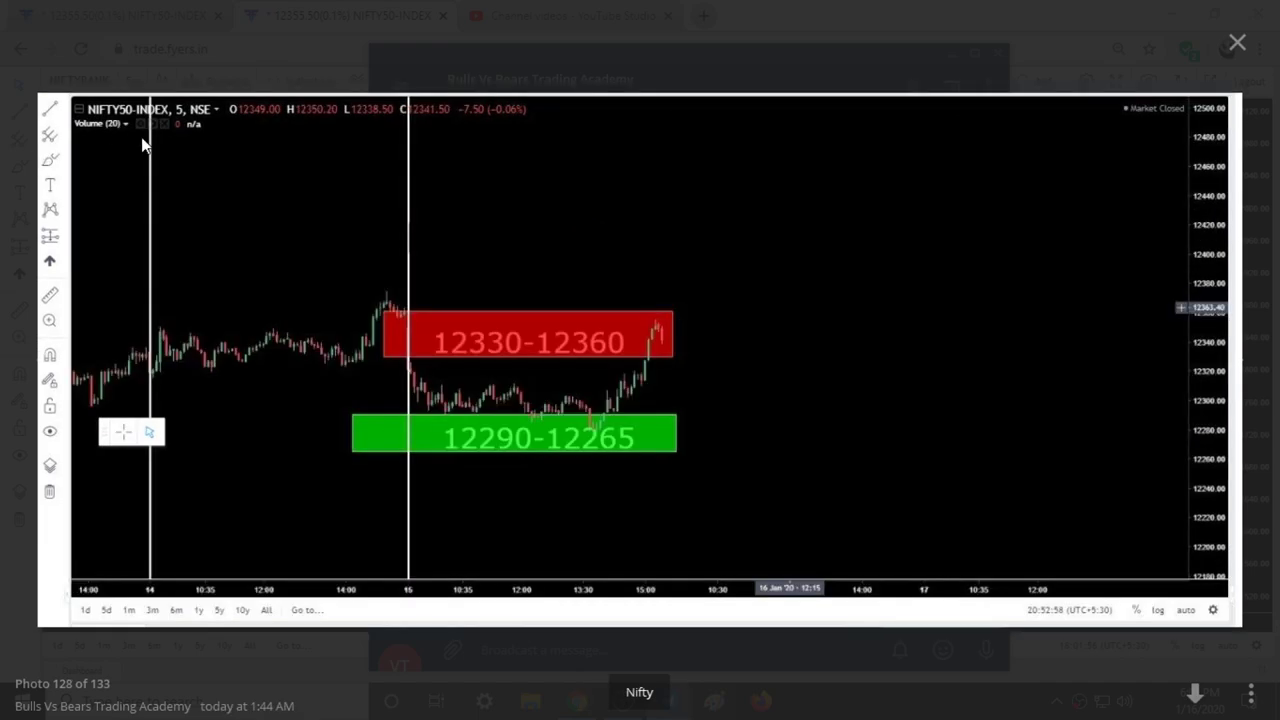
{"action": "left_click", "coordinate": [1237, 42]}
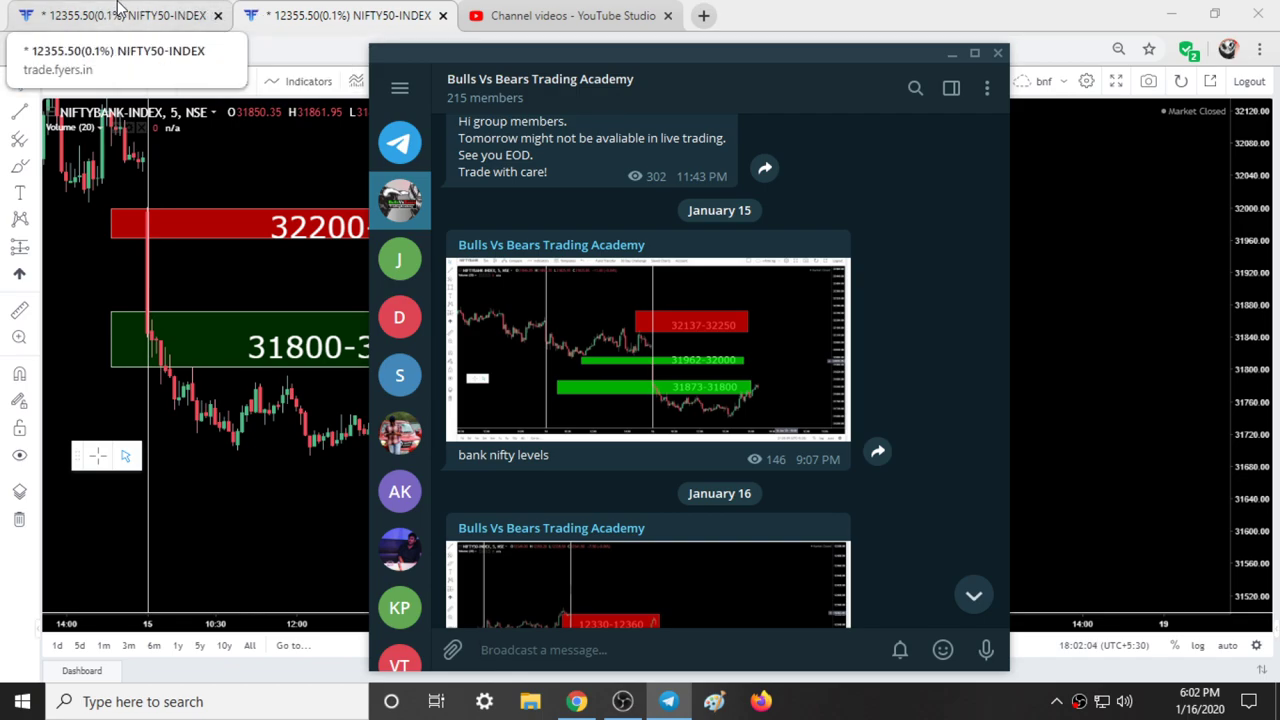
Compare against the Nifty 50 and Bank Nifty charts, then scroll down the channel to January 16.
{"action": "left_click", "coordinate": [118, 8]}
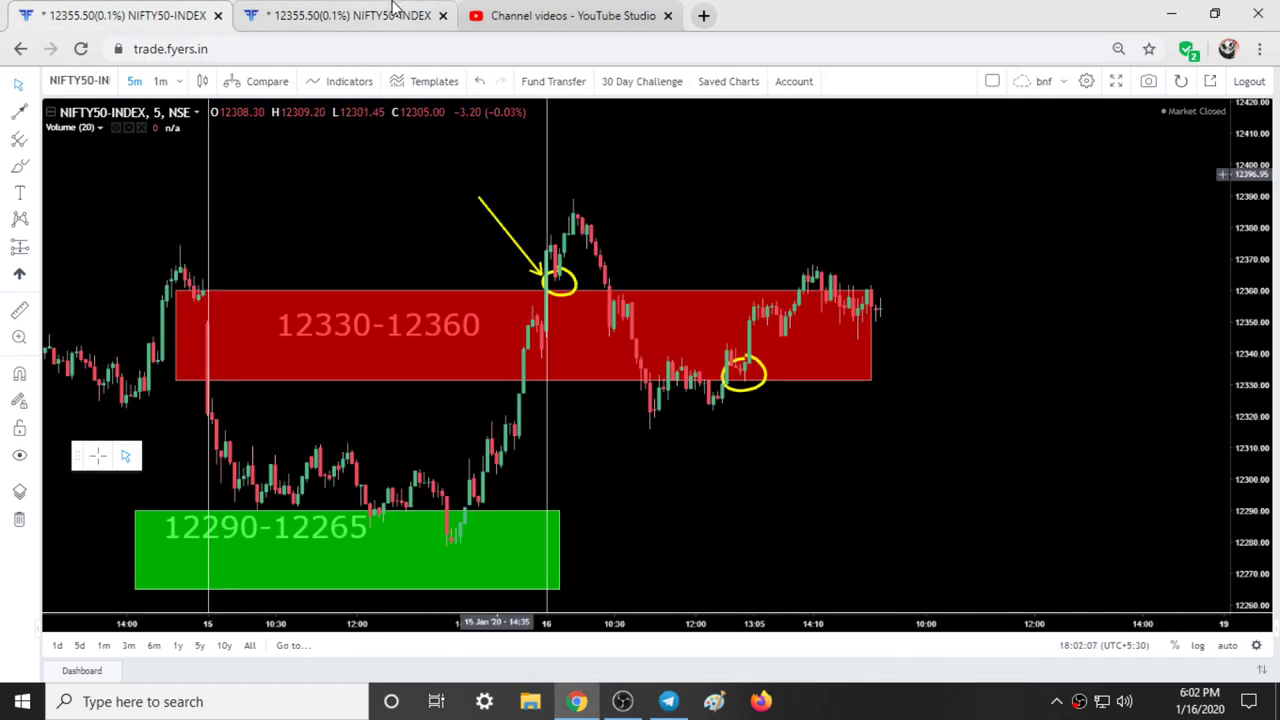
{"action": "left_click", "coordinate": [394, 10]}
{"action": "left_click", "coordinate": [668, 701]}
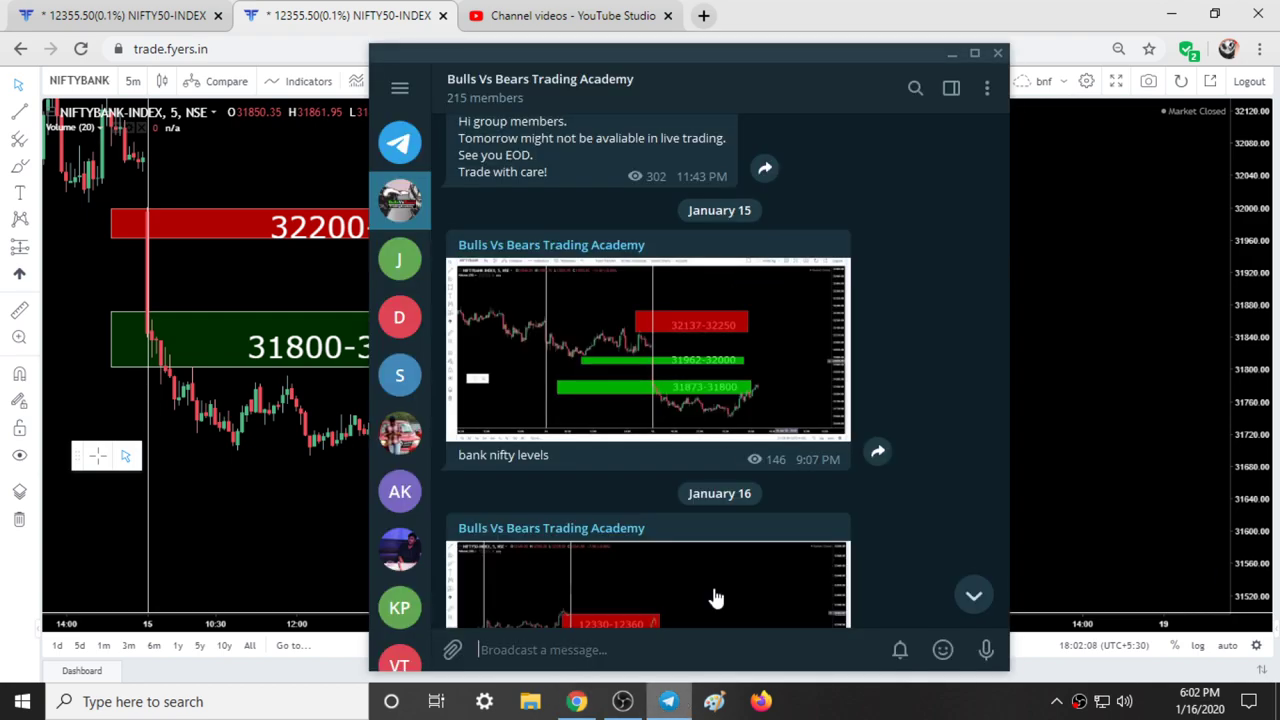
{"action": "scroll", "coordinate": [686, 360], "scroll_direction": "down", "scroll_amount": 2}
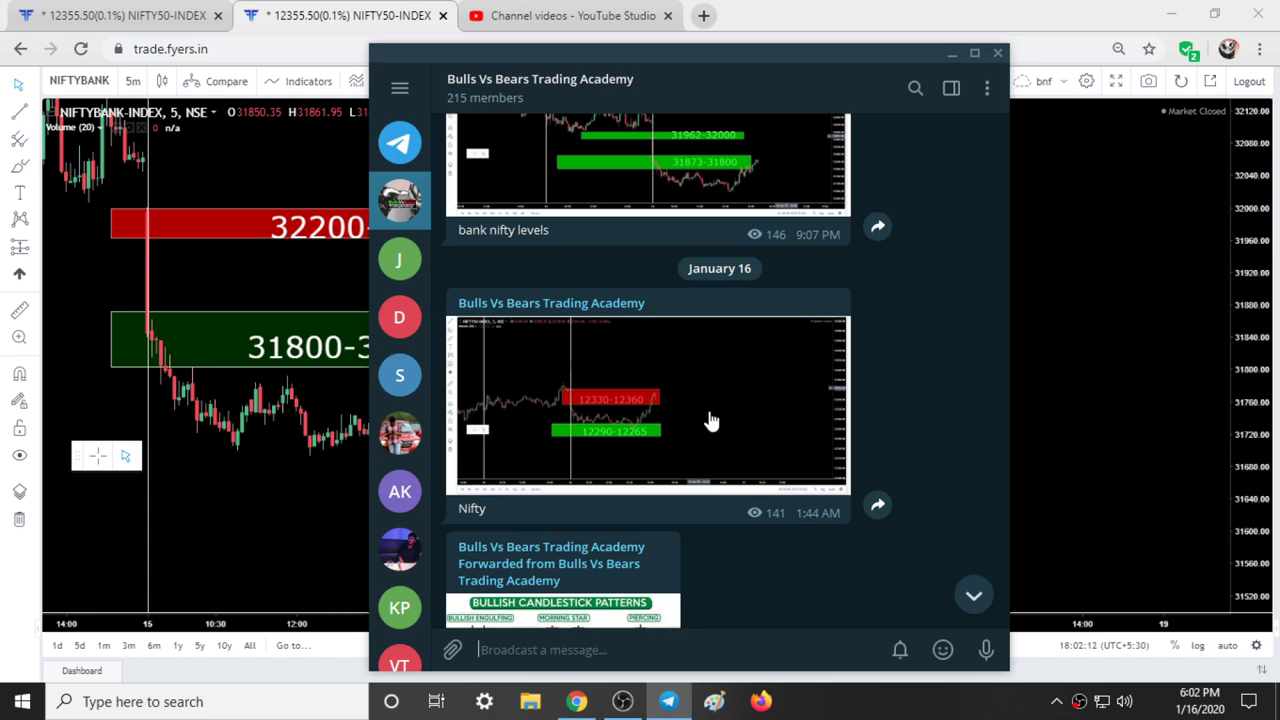
{"action": "scroll", "coordinate": [711, 420], "scroll_direction": "down", "scroll_amount": 5}
View the candlestick patterns image and later S&R area posts, then return to the Nifty 50 chart.
{"action": "left_click", "coordinate": [583, 368]}
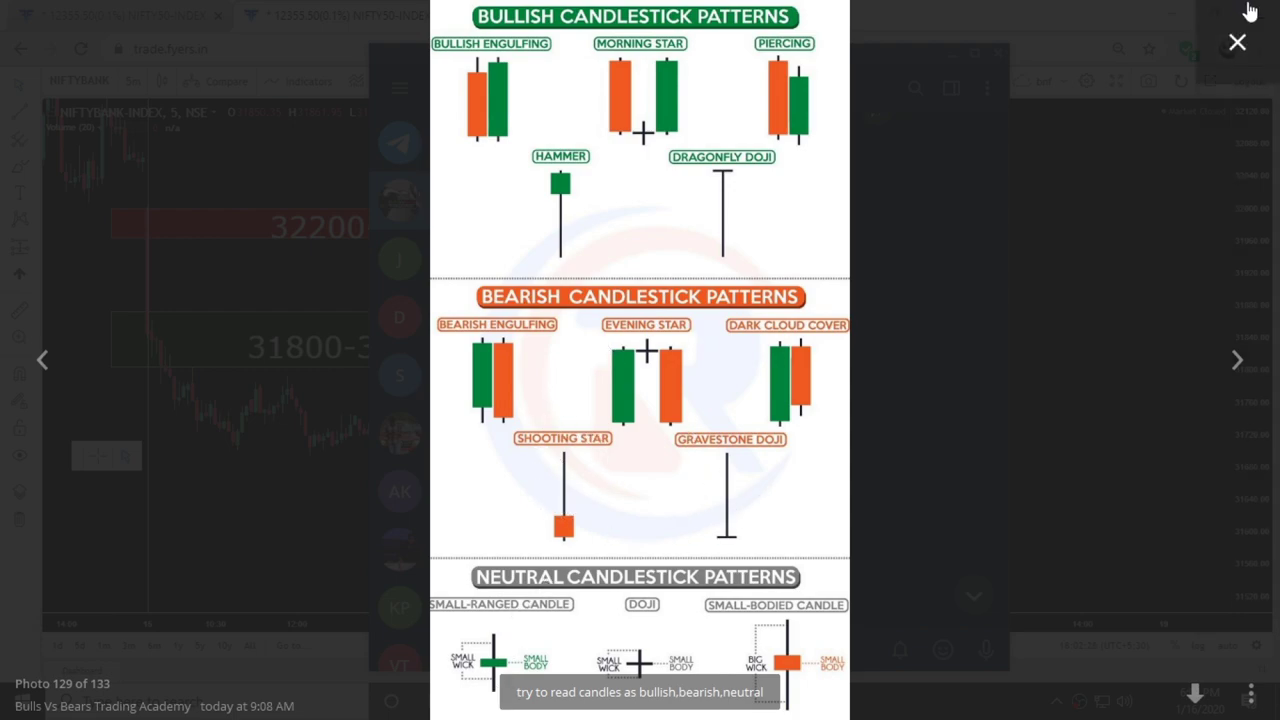
{"action": "left_click", "coordinate": [1237, 42]}
{"action": "scroll", "coordinate": [606, 405], "scroll_direction": "down", "scroll_amount": 3}
{"action": "scroll", "coordinate": [606, 405], "scroll_direction": "down", "scroll_amount": 3}
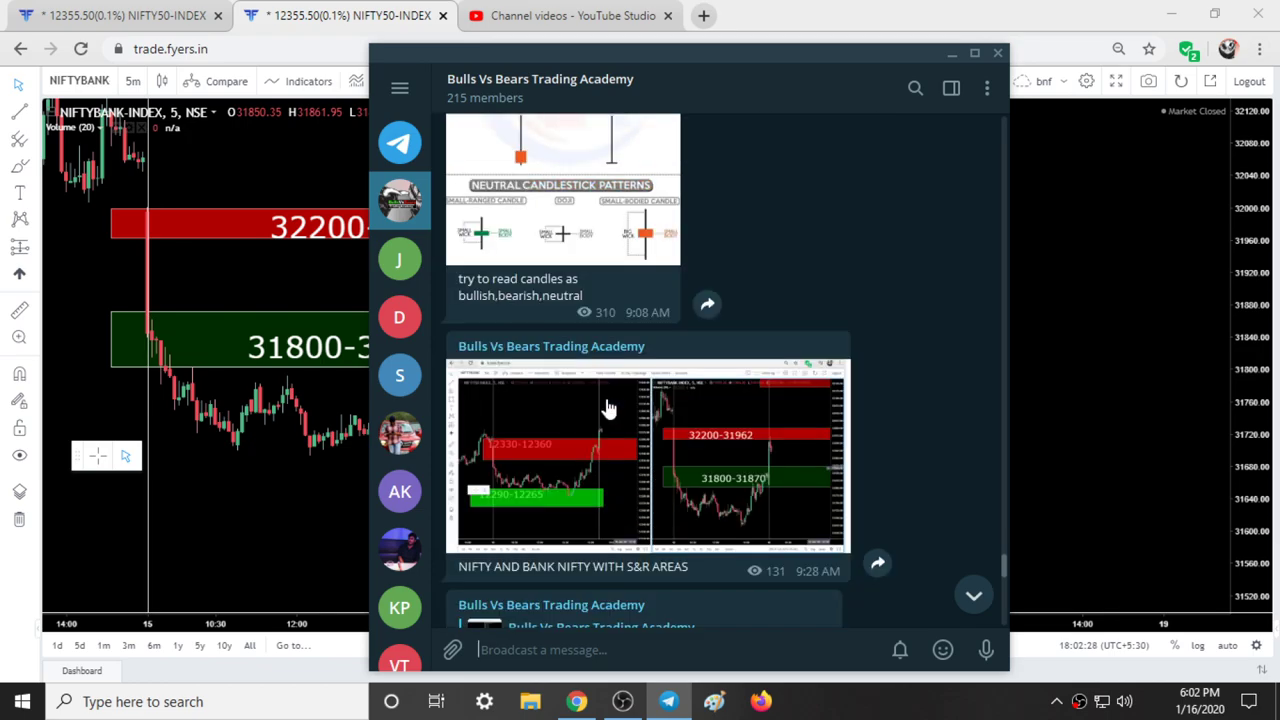
{"action": "scroll", "coordinate": [606, 405], "scroll_direction": "down", "scroll_amount": 2}
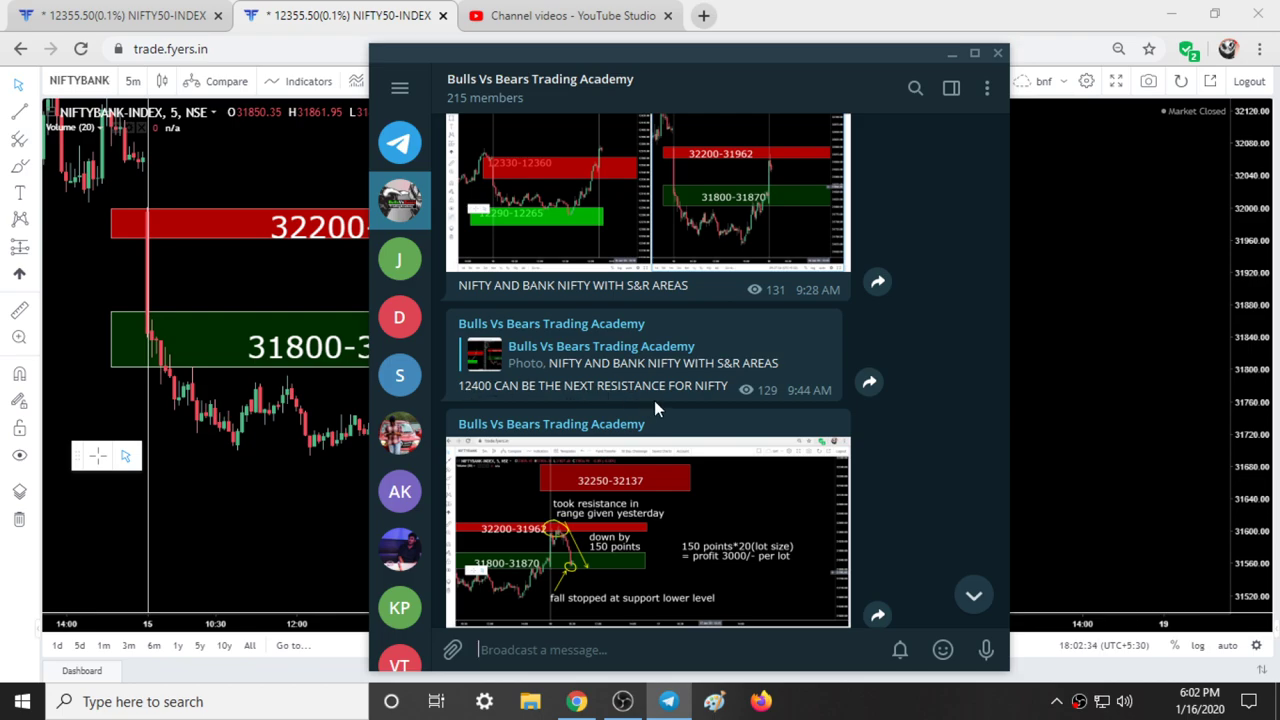
{"action": "left_click", "coordinate": [950, 56]}
{"action": "left_click", "coordinate": [180, 16]}
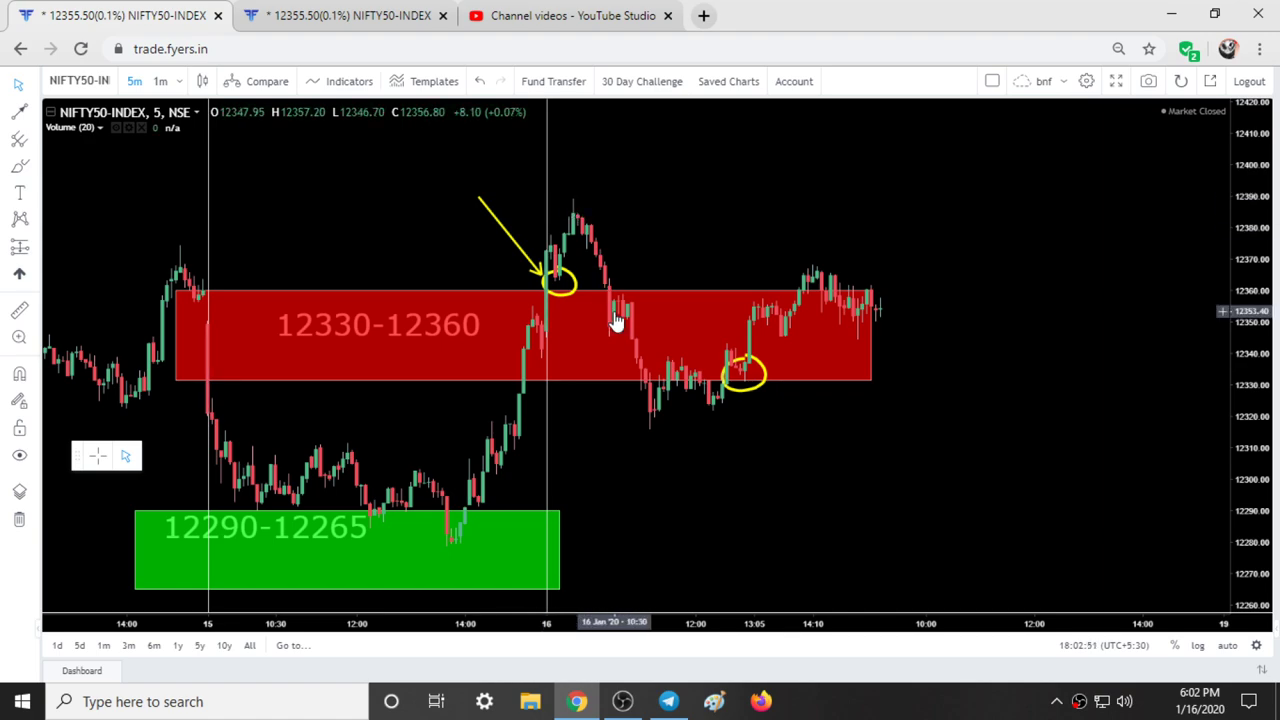
{"action": "left_click", "coordinate": [360, 20]}
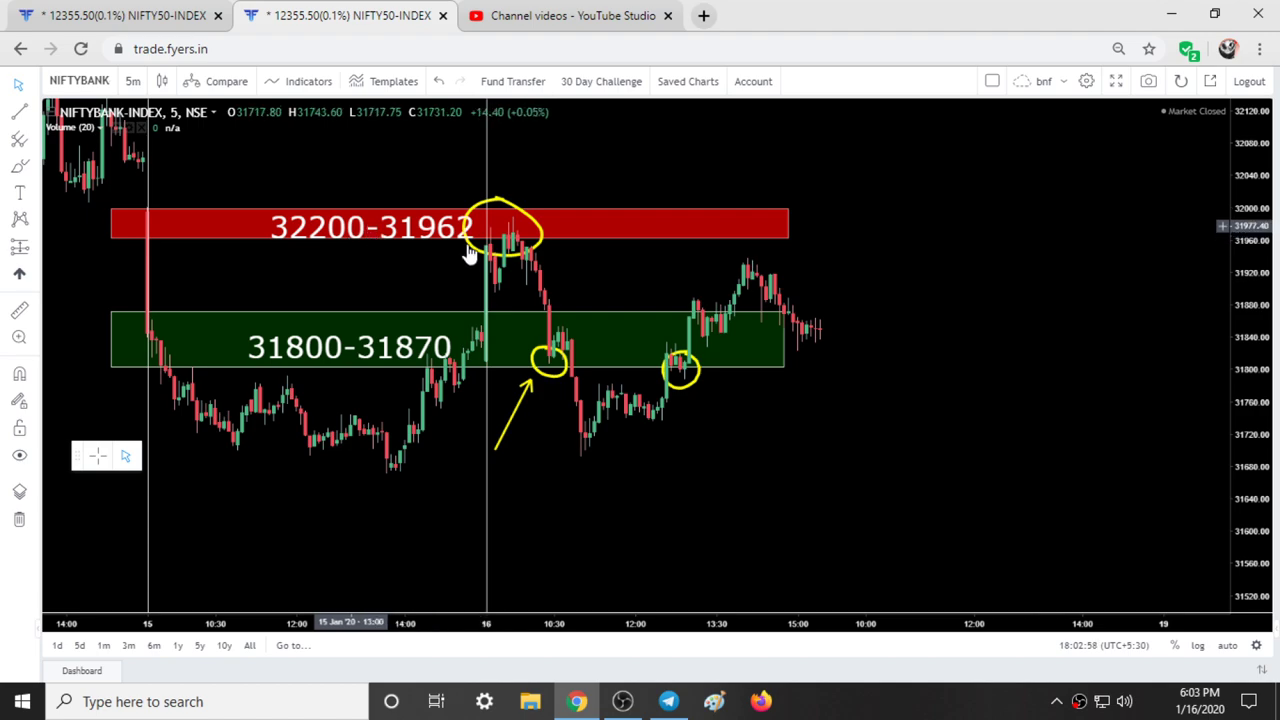
{"action": "left_click", "coordinate": [573, 244]}
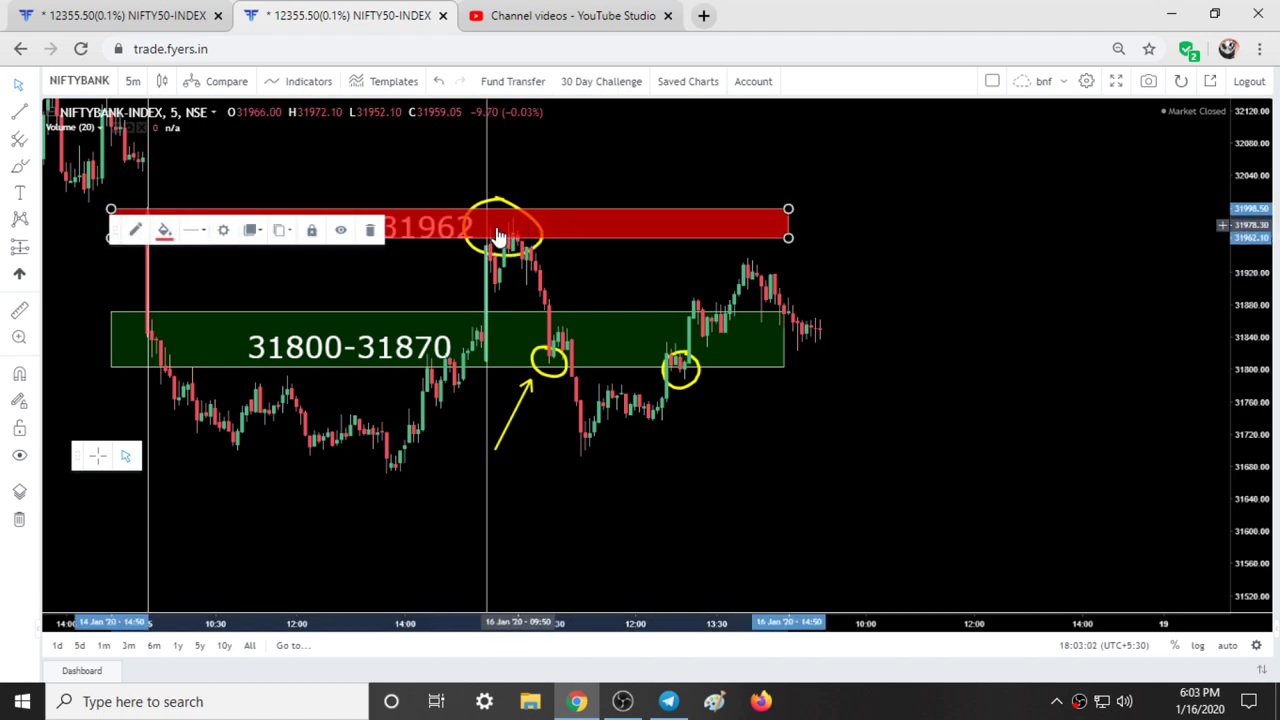
{"action": "left_click", "coordinate": [20, 312]}
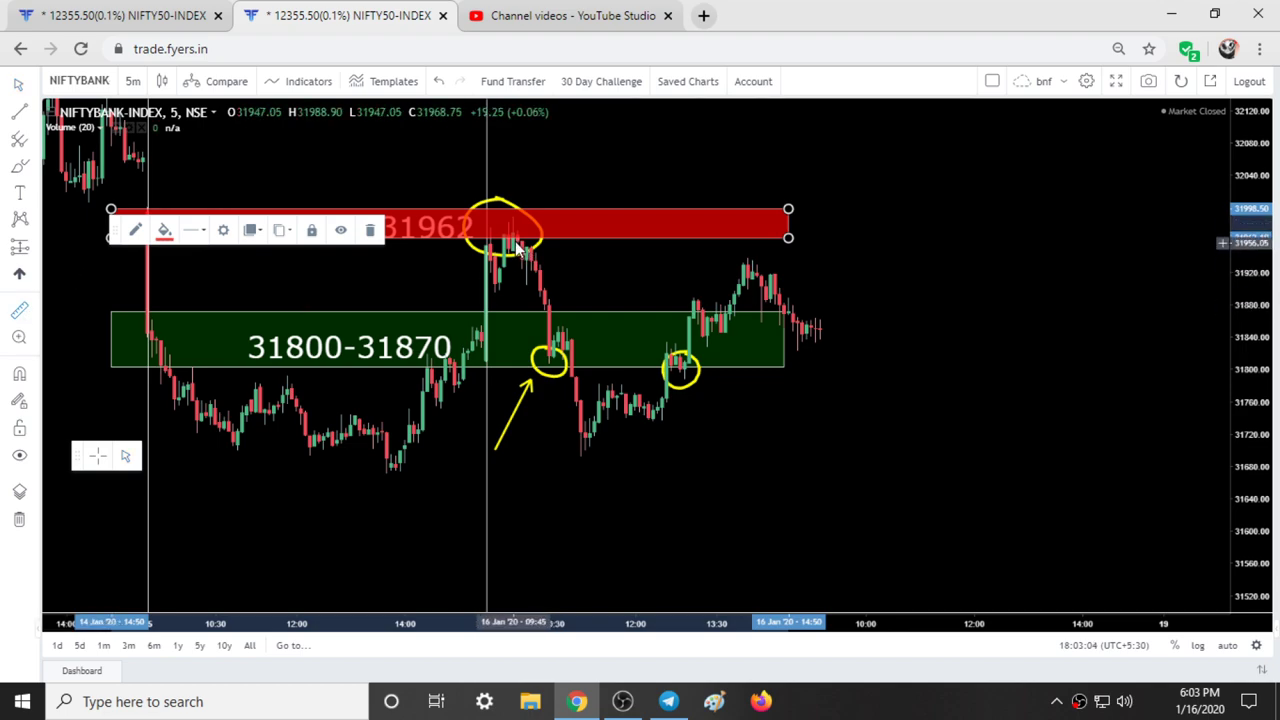
{"action": "left_click", "coordinate": [518, 240]}
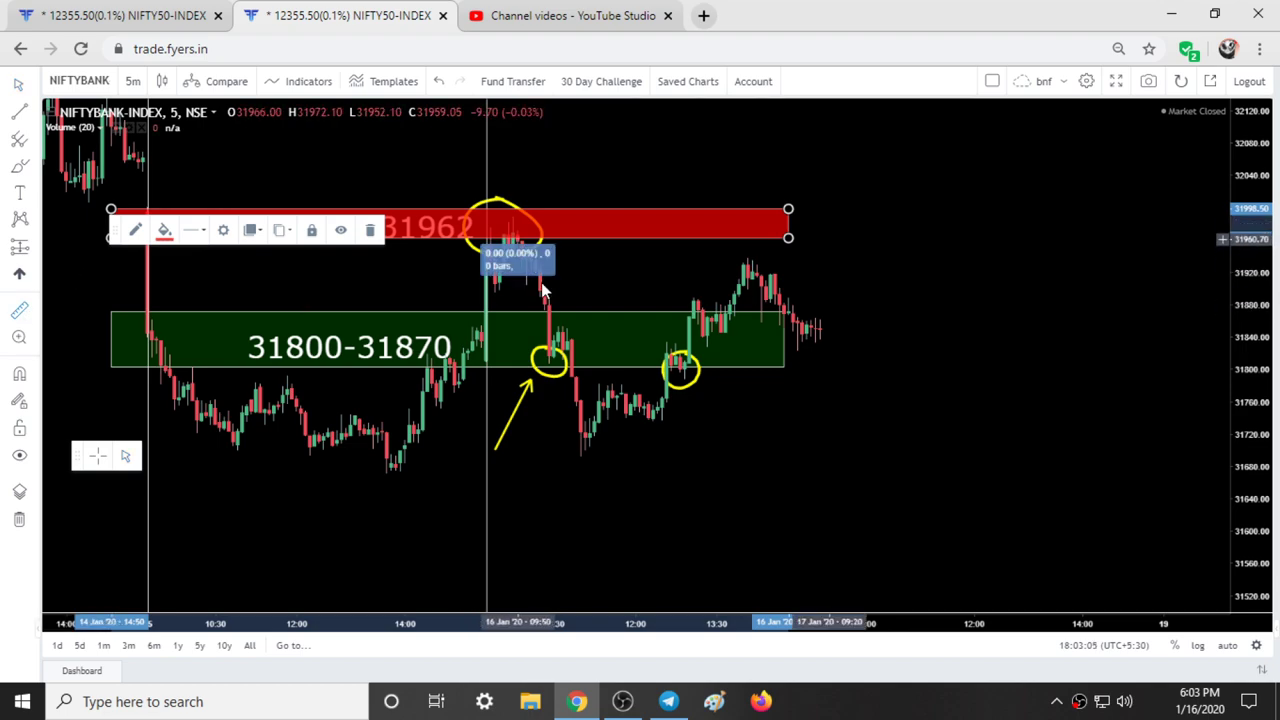
{"action": "left_click", "coordinate": [555, 361]}
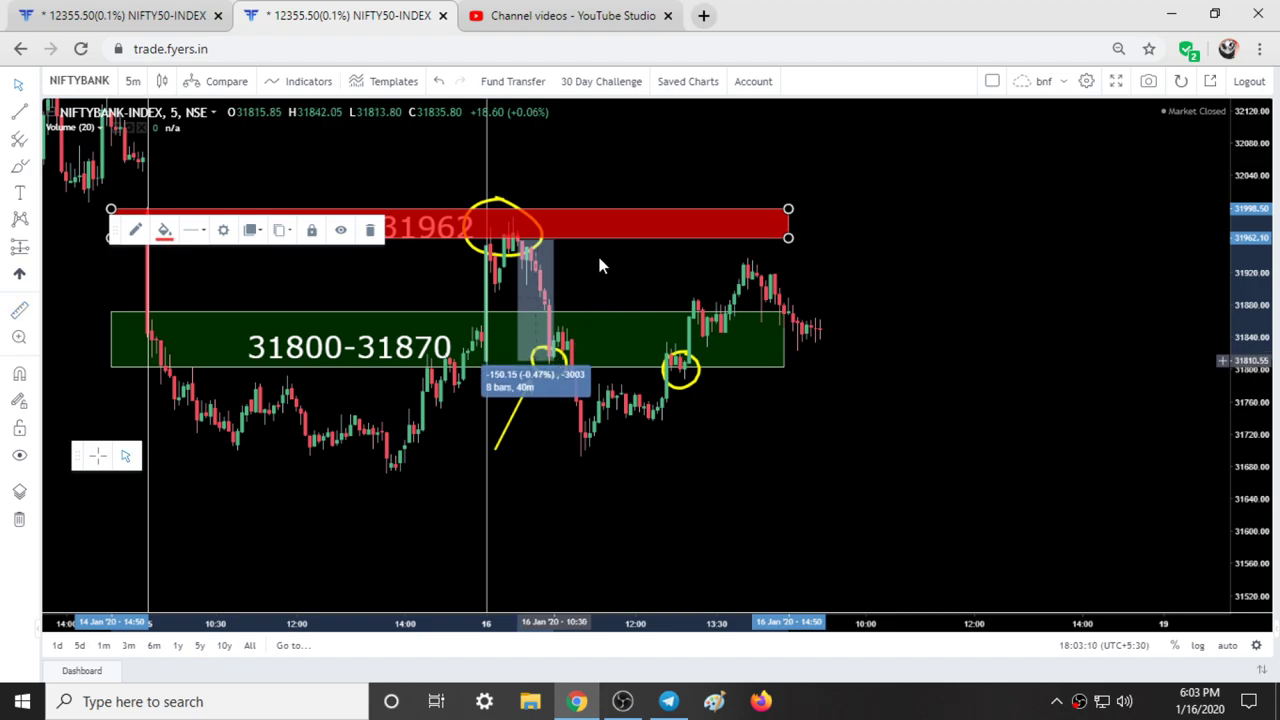
{"action": "left_click", "coordinate": [673, 710]}
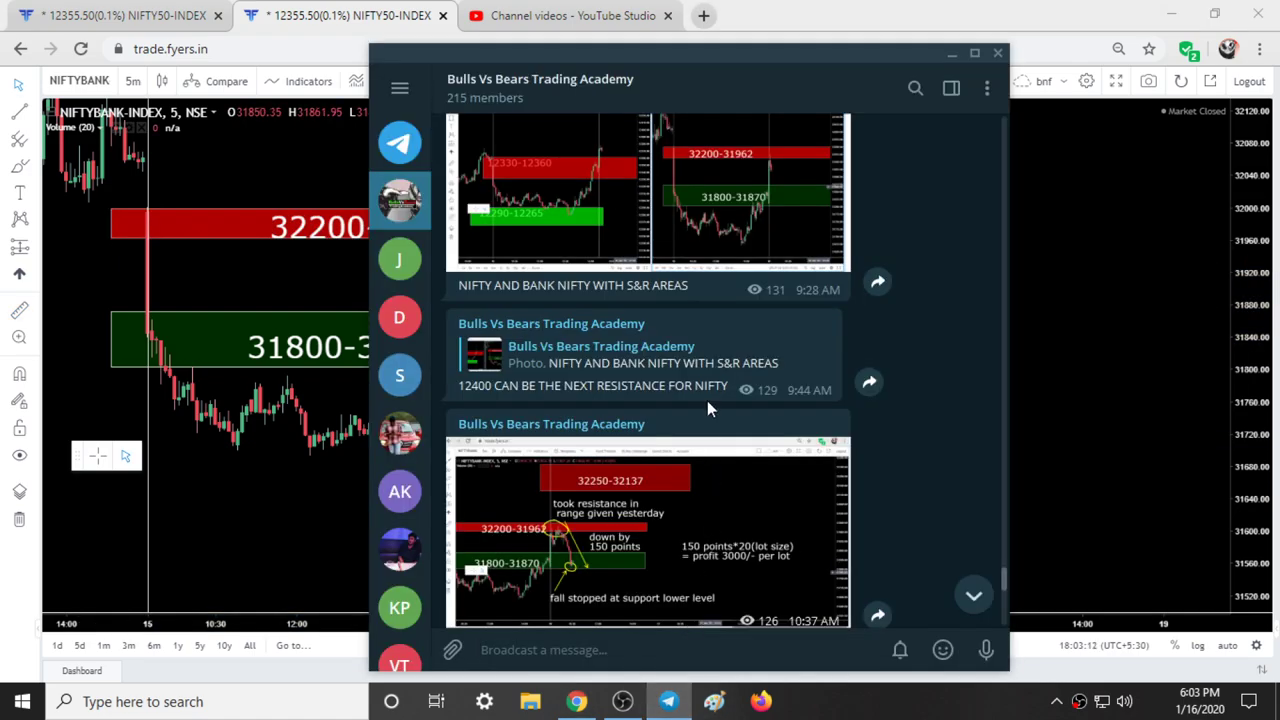
View the channel's Bank Nifty photo of the 150-point fall full-size, then minimise Telegram.
{"action": "scroll", "coordinate": [707, 395], "scroll_direction": "down", "scroll_amount": 2}
{"action": "left_click", "coordinate": [688, 358]}
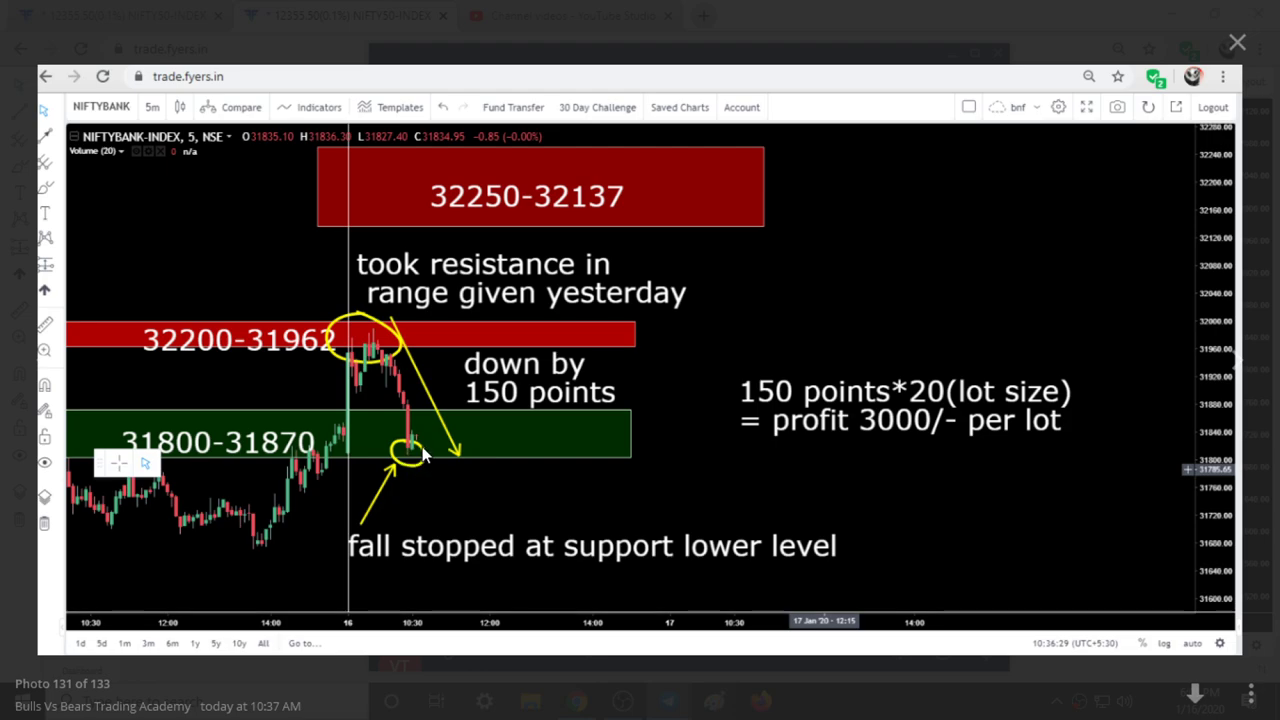
{"action": "left_click", "coordinate": [1237, 46]}
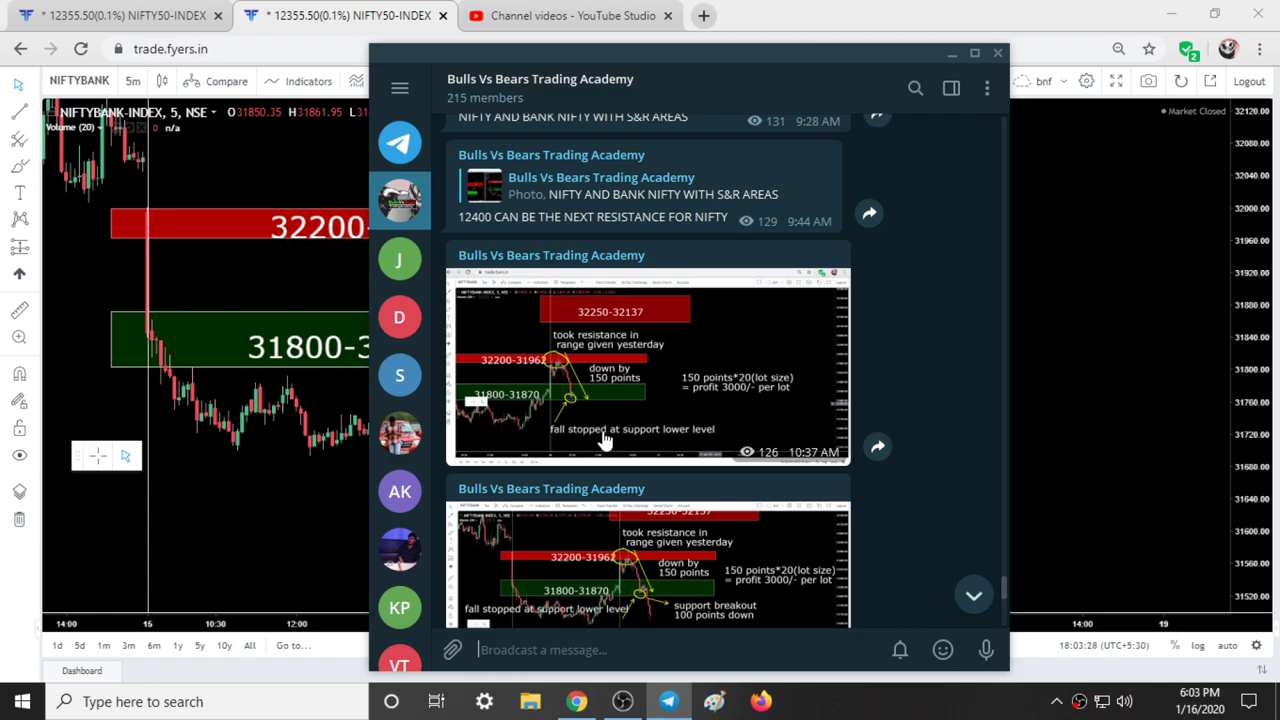
{"action": "left_click", "coordinate": [951, 52]}
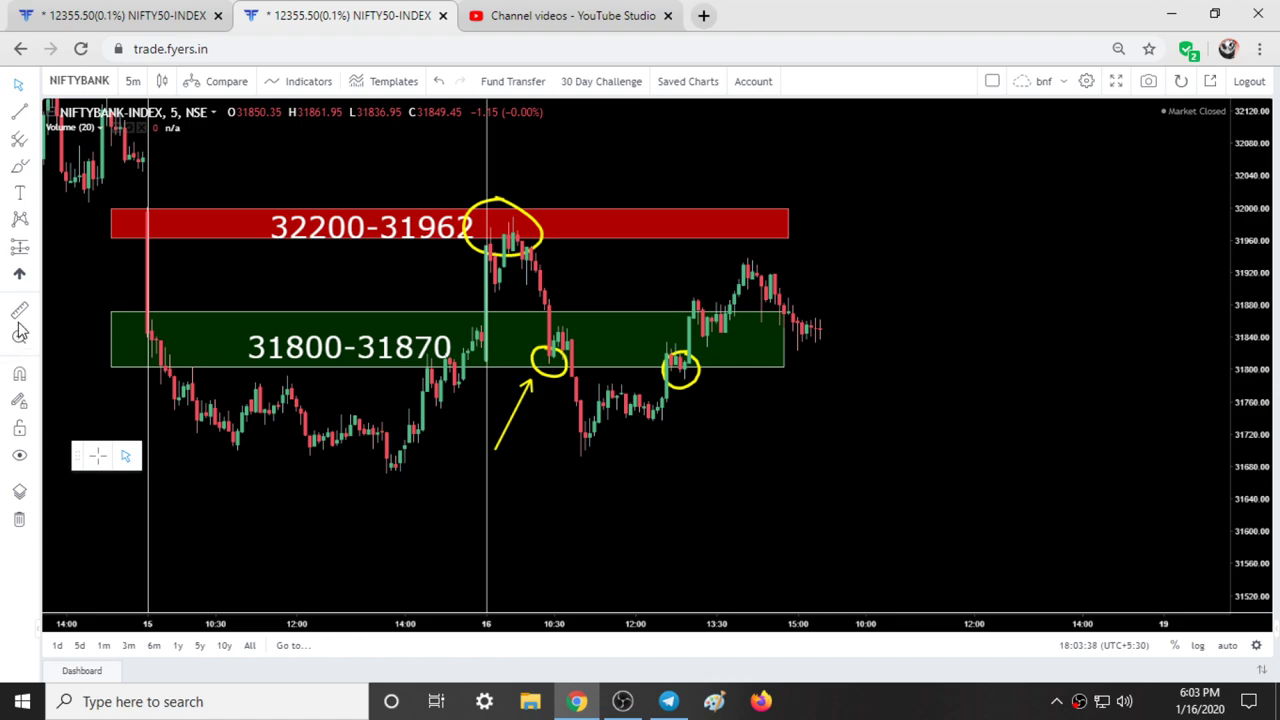
{"action": "left_click", "coordinate": [575, 430], "text": "shift"}
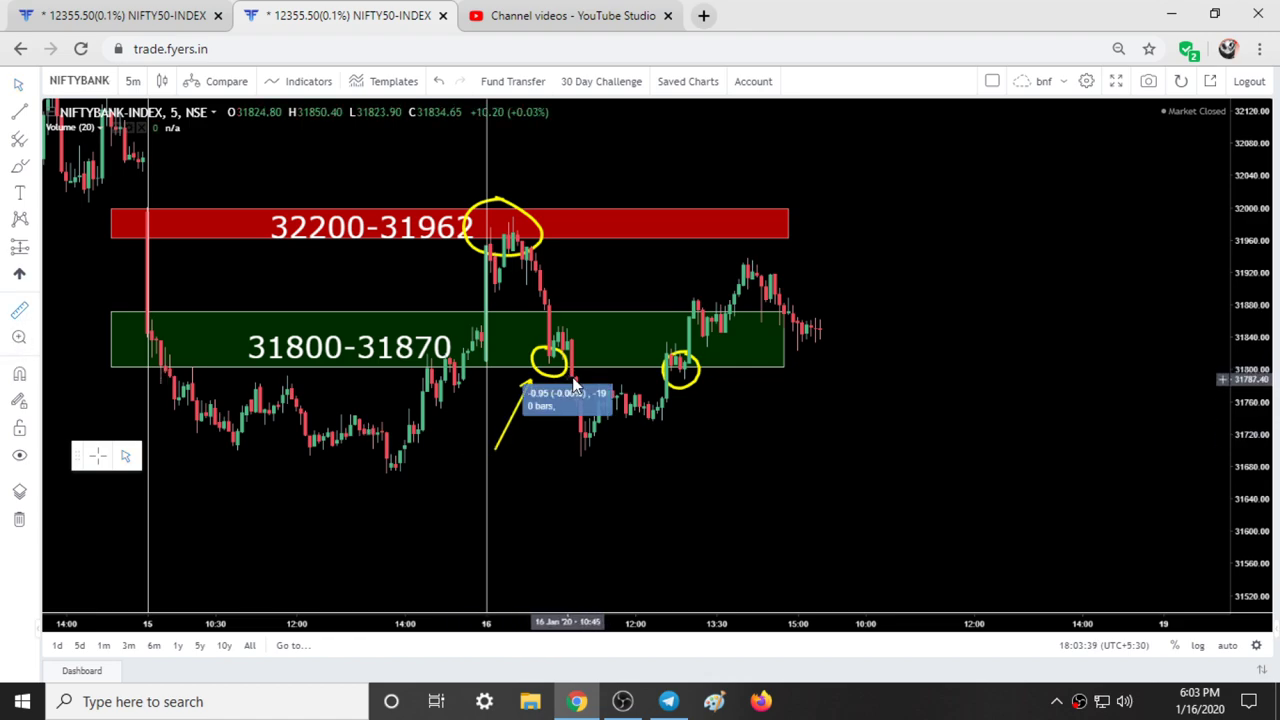
{"action": "left_click", "coordinate": [590, 467]}
{"action": "left_click", "coordinate": [685, 427]}
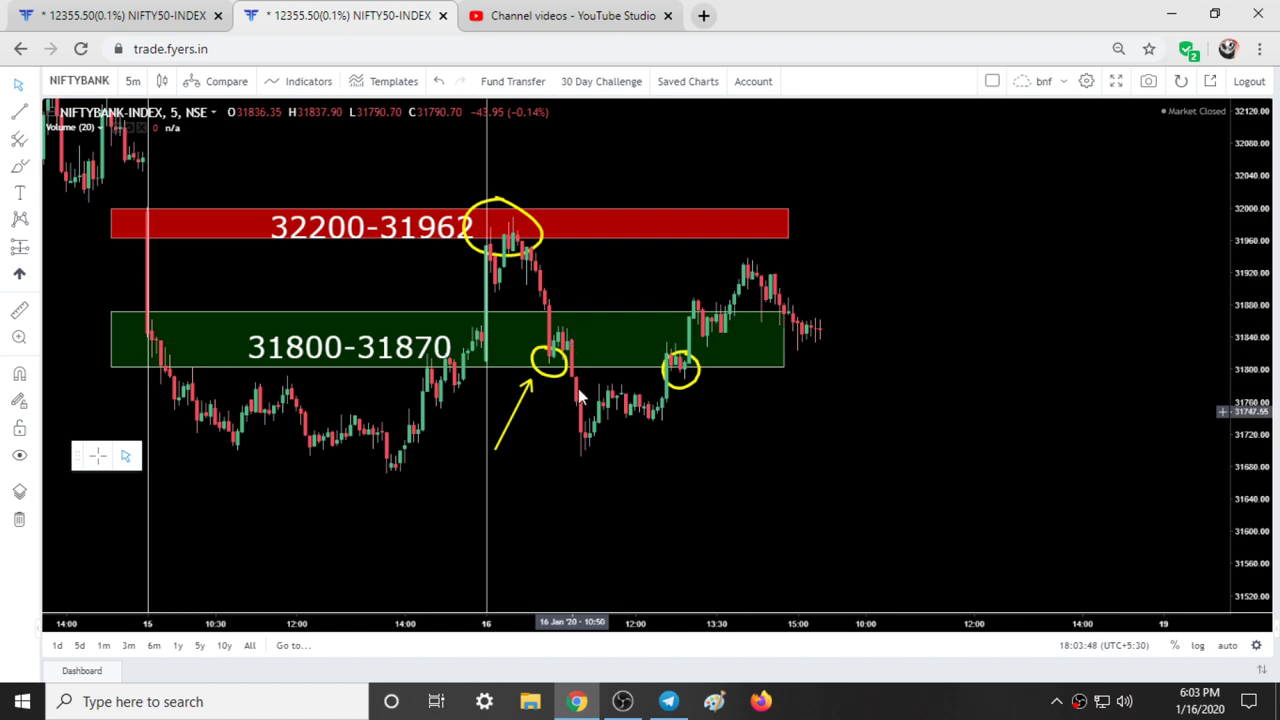
{"action": "left_click", "coordinate": [153, 16]}
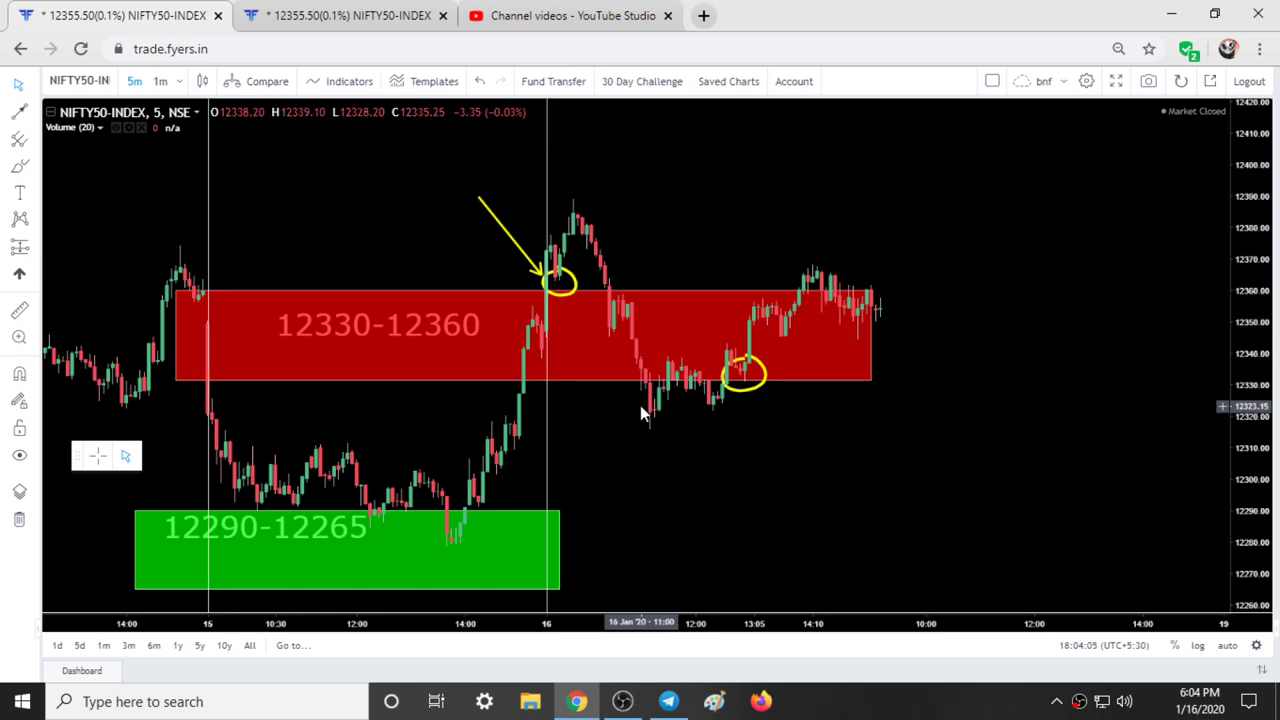
{"action": "left_click", "coordinate": [668, 702]}
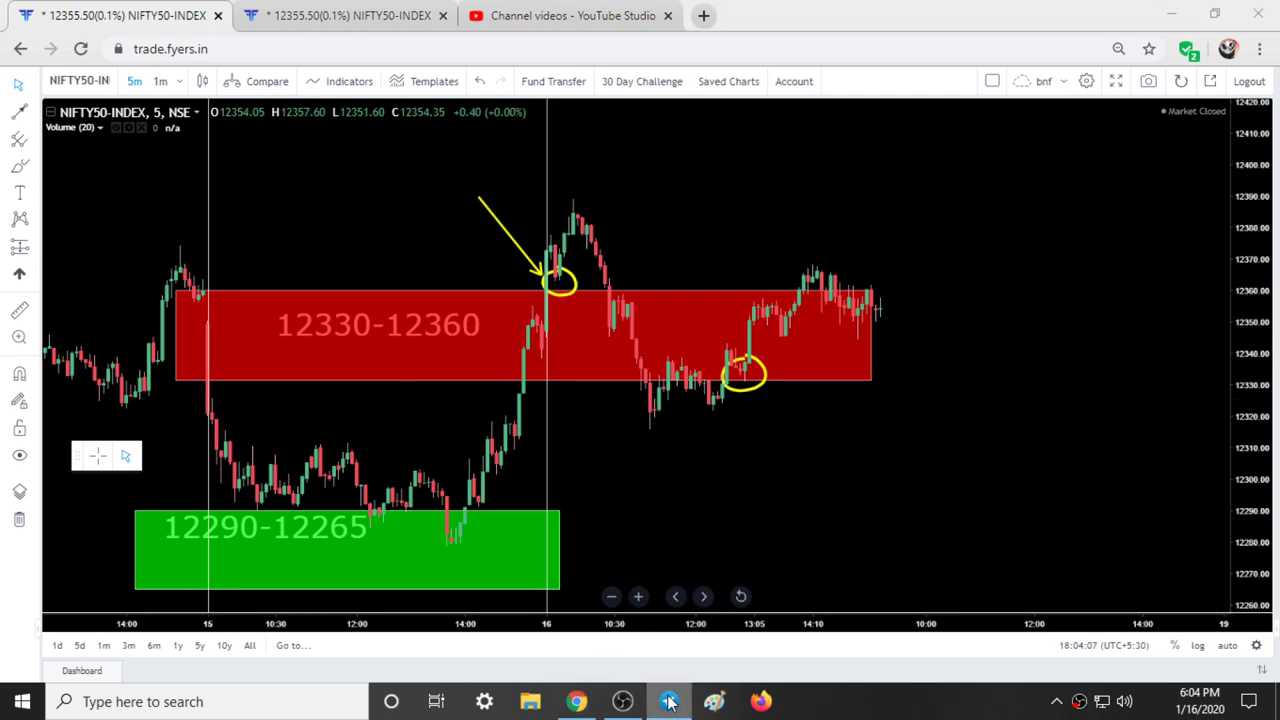
{"action": "scroll", "coordinate": [749, 484], "scroll_direction": "down", "scroll_amount": 3}
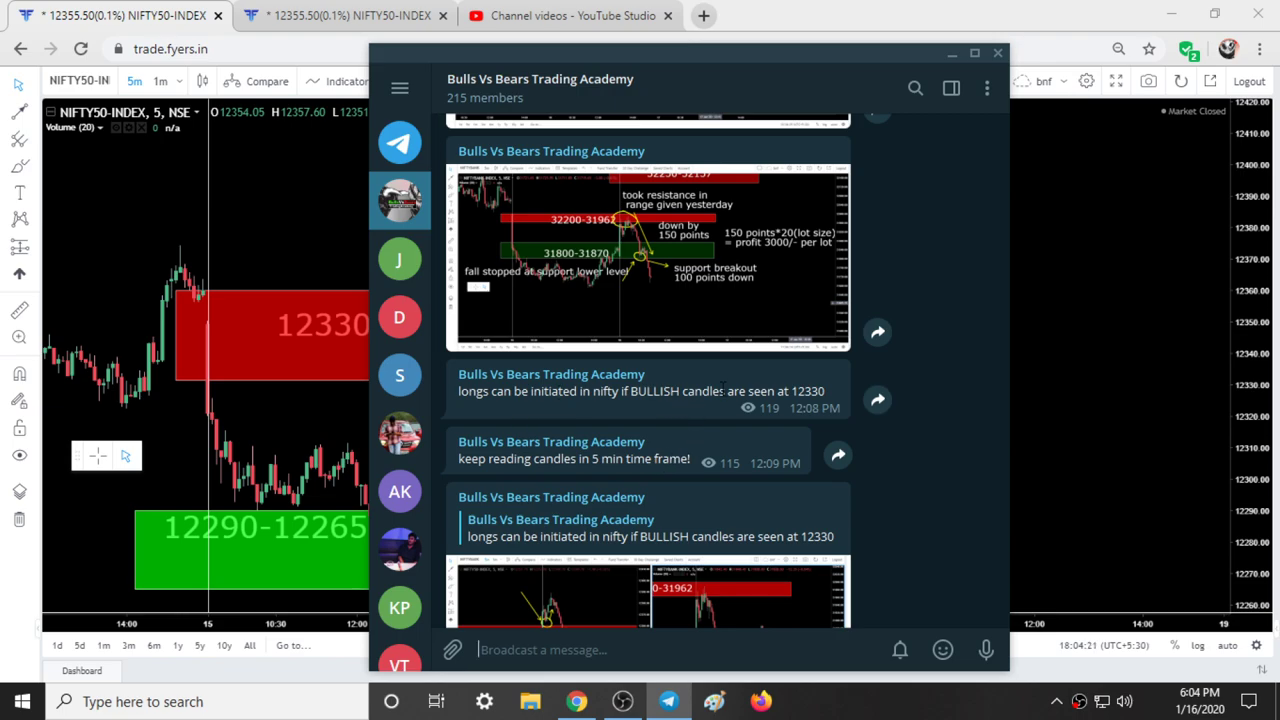
{"action": "left_click", "coordinate": [952, 55]}
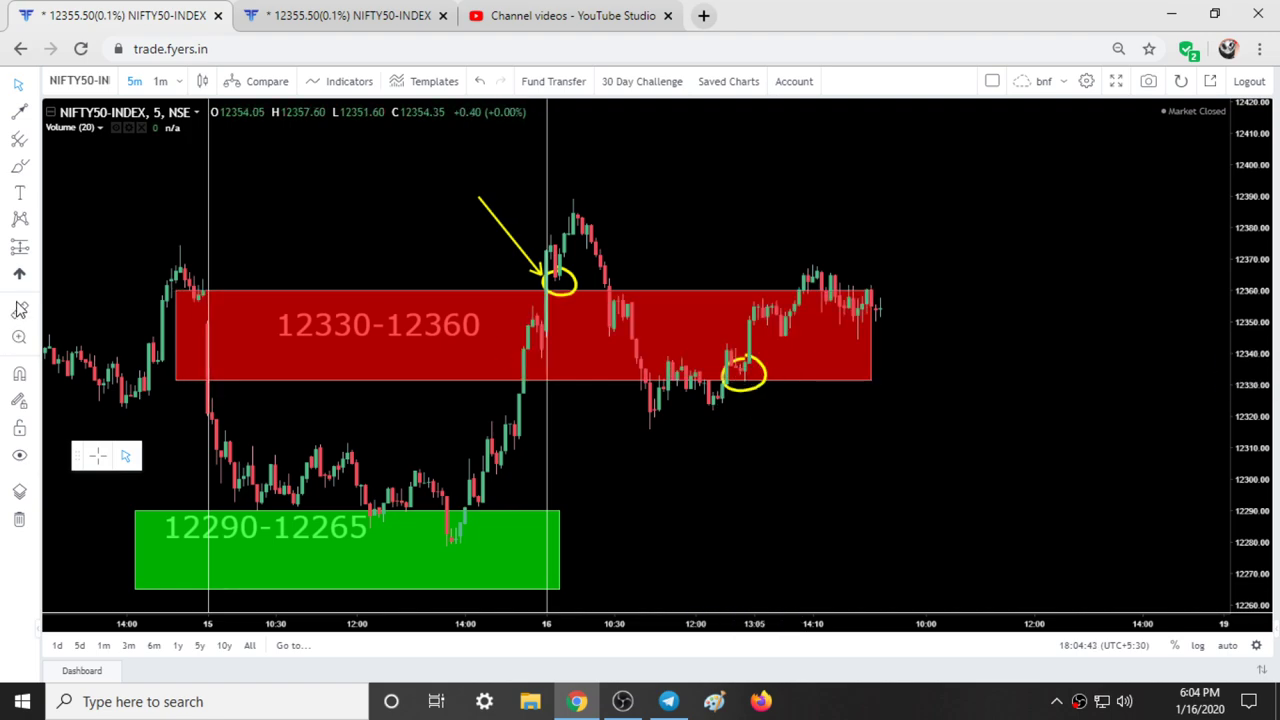
Measure Nifty's roughly 29-point rise from the circled candle at the 12330 zone.
{"action": "left_click", "coordinate": [741, 377]}
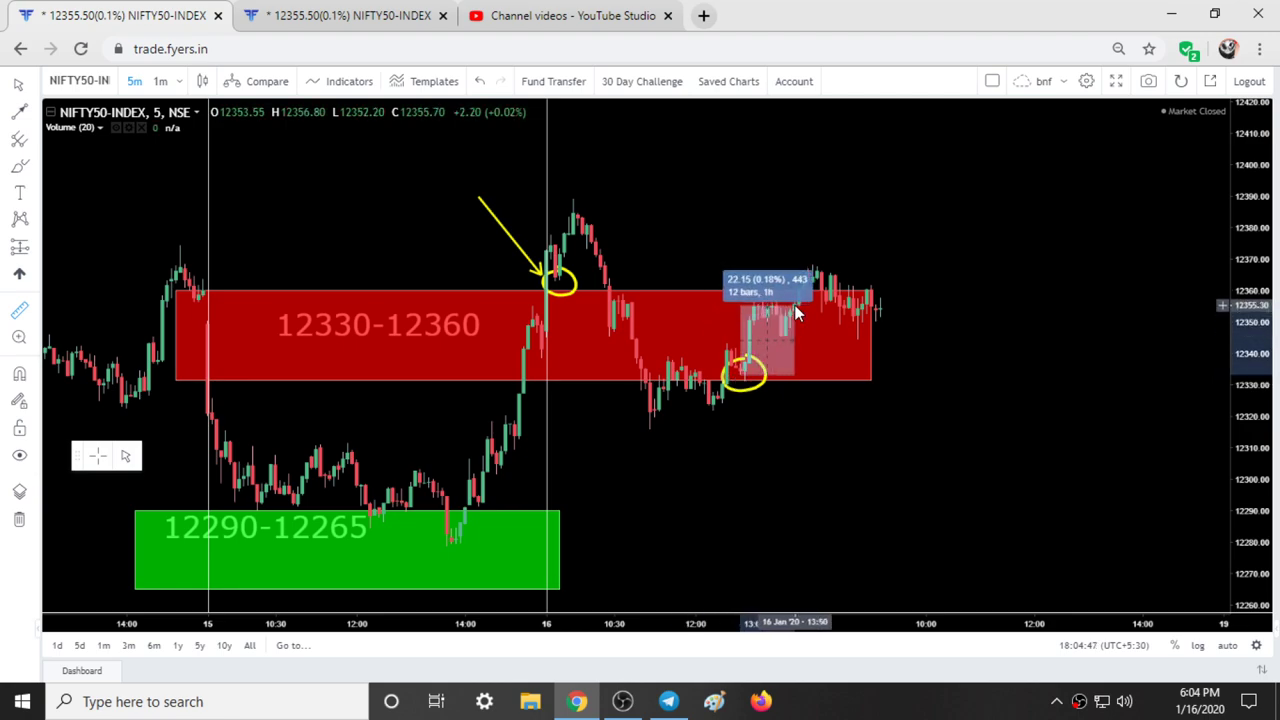
{"action": "left_click", "coordinate": [829, 285]}
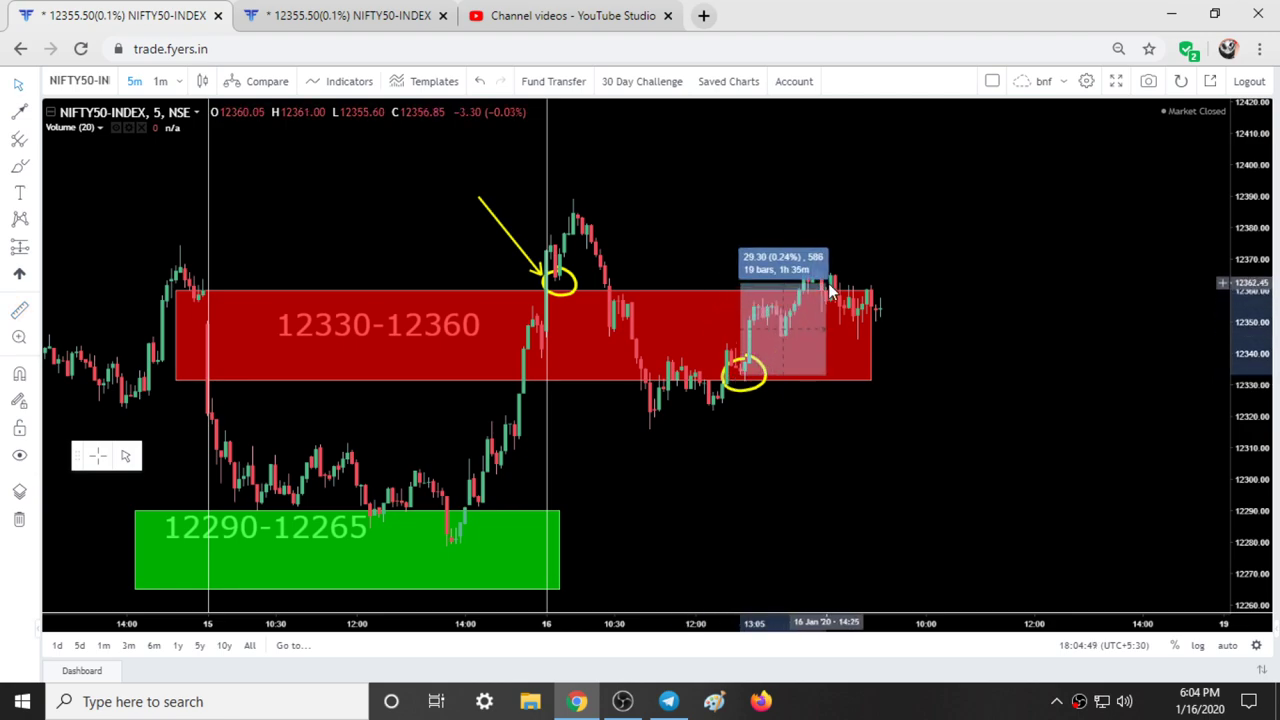
{"action": "left_click", "coordinate": [1033, 270]}
{"action": "left_click", "coordinate": [285, 10]}
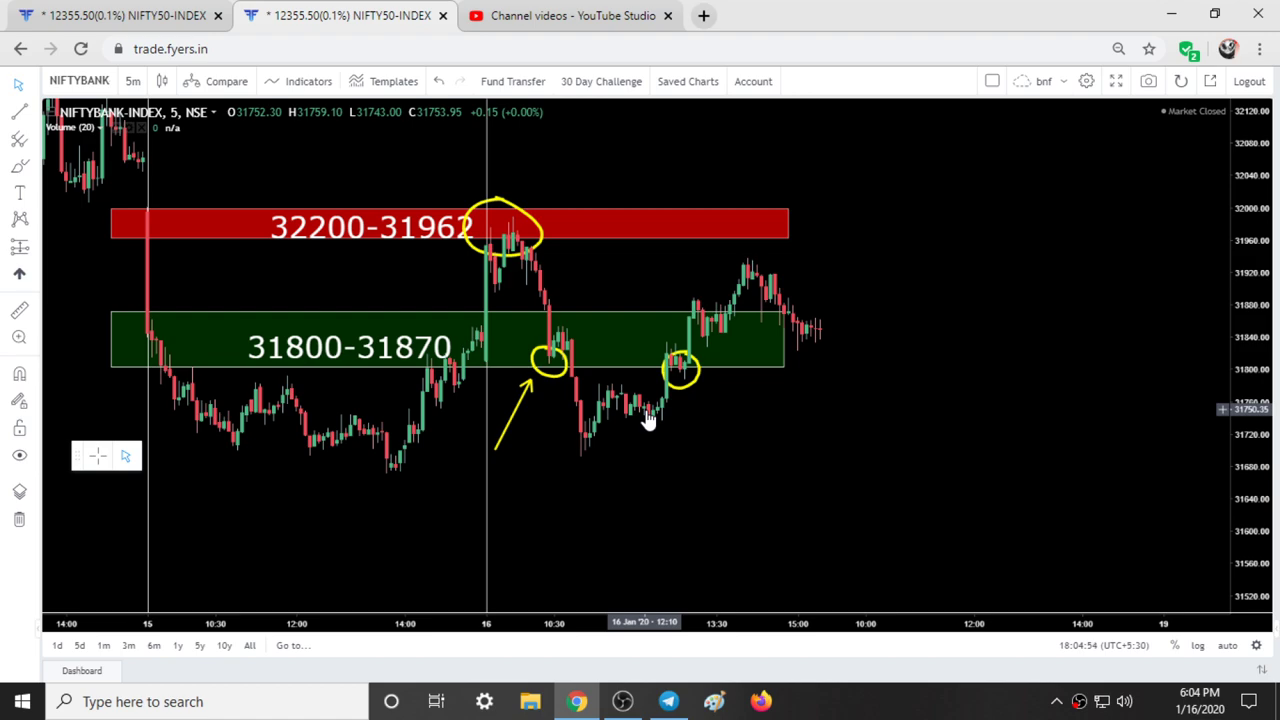
{"action": "left_click", "coordinate": [684, 374]}
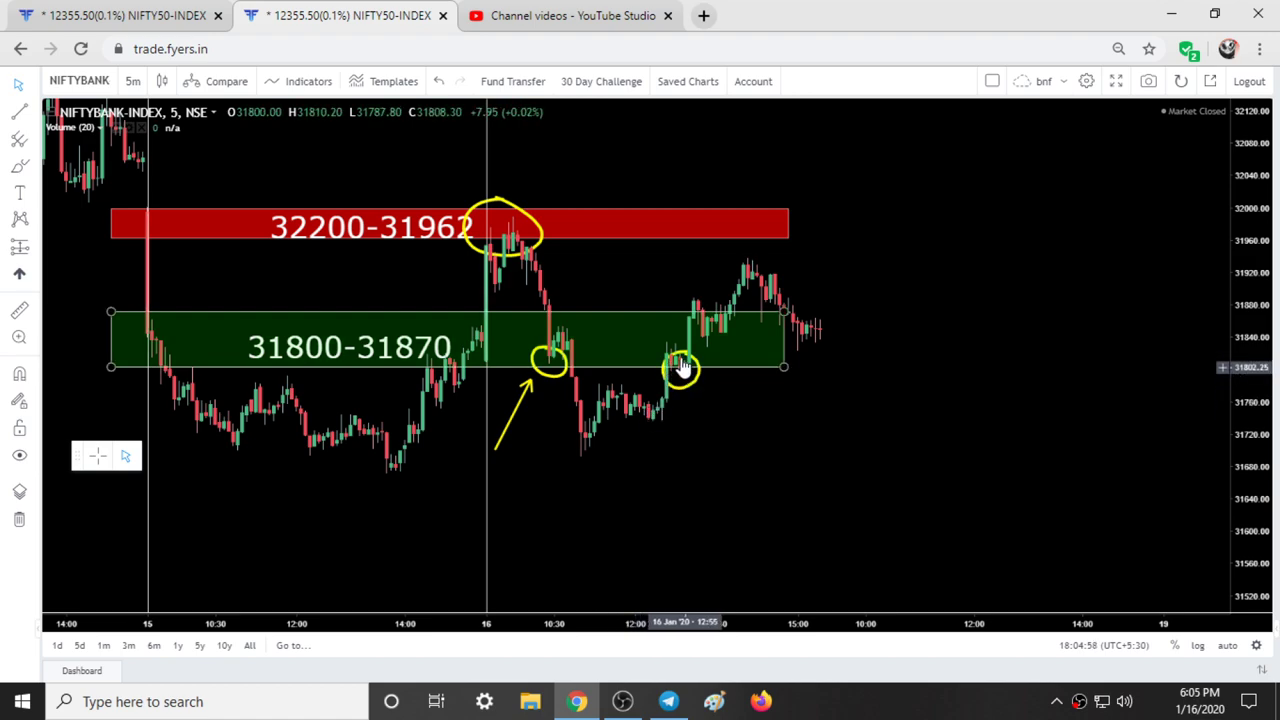
{"action": "left_click", "coordinate": [686, 376]}
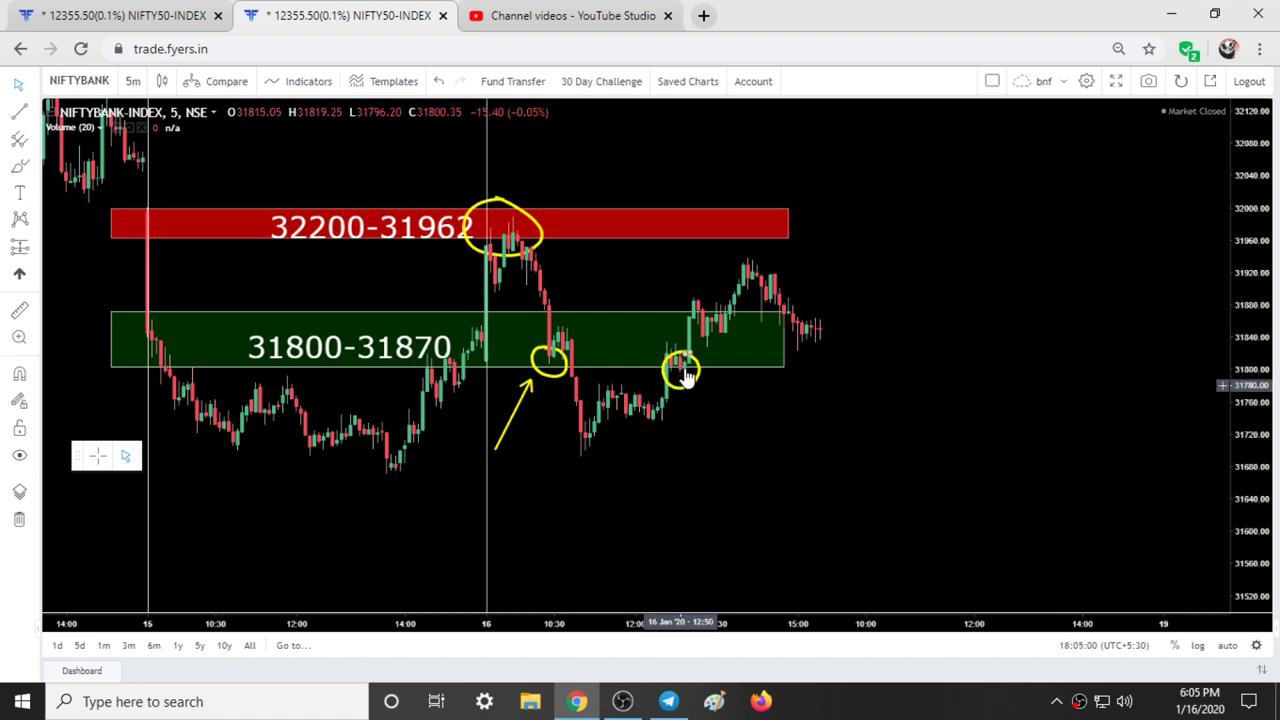
{"action": "left_click", "coordinate": [686, 376]}
{"action": "left_click", "coordinate": [686, 376]}
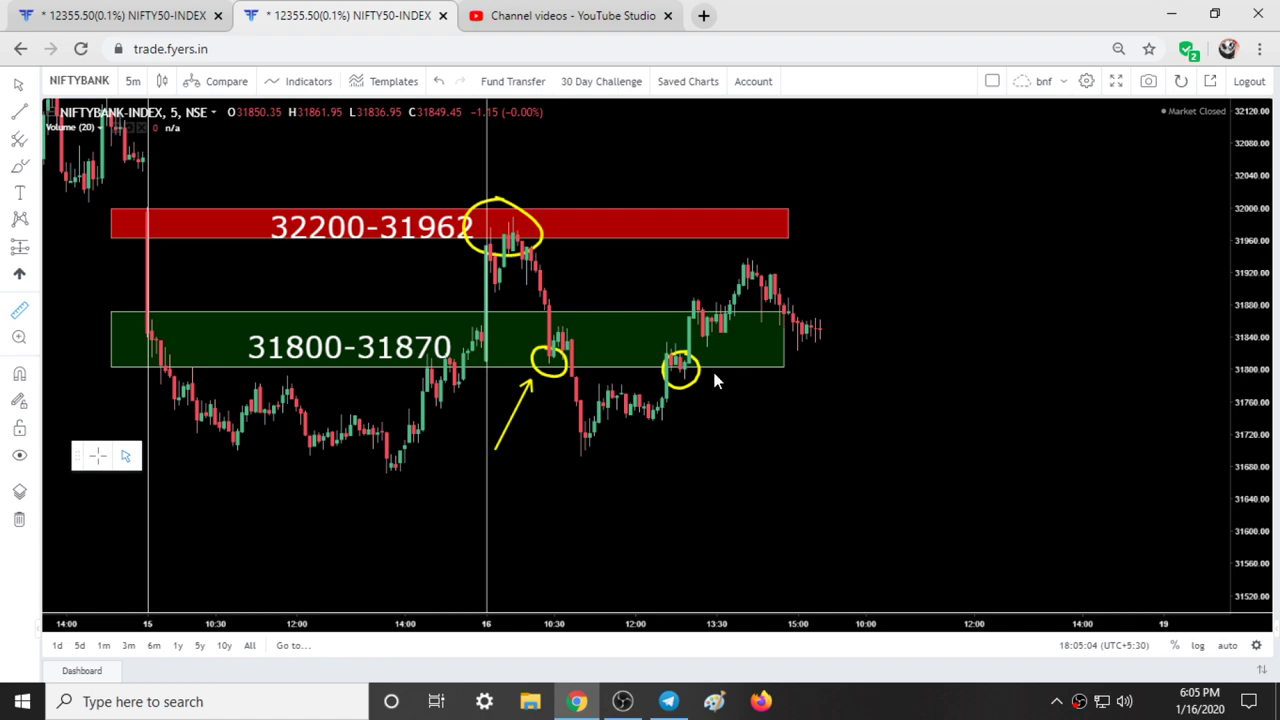
{"action": "left_click", "coordinate": [686, 364]}
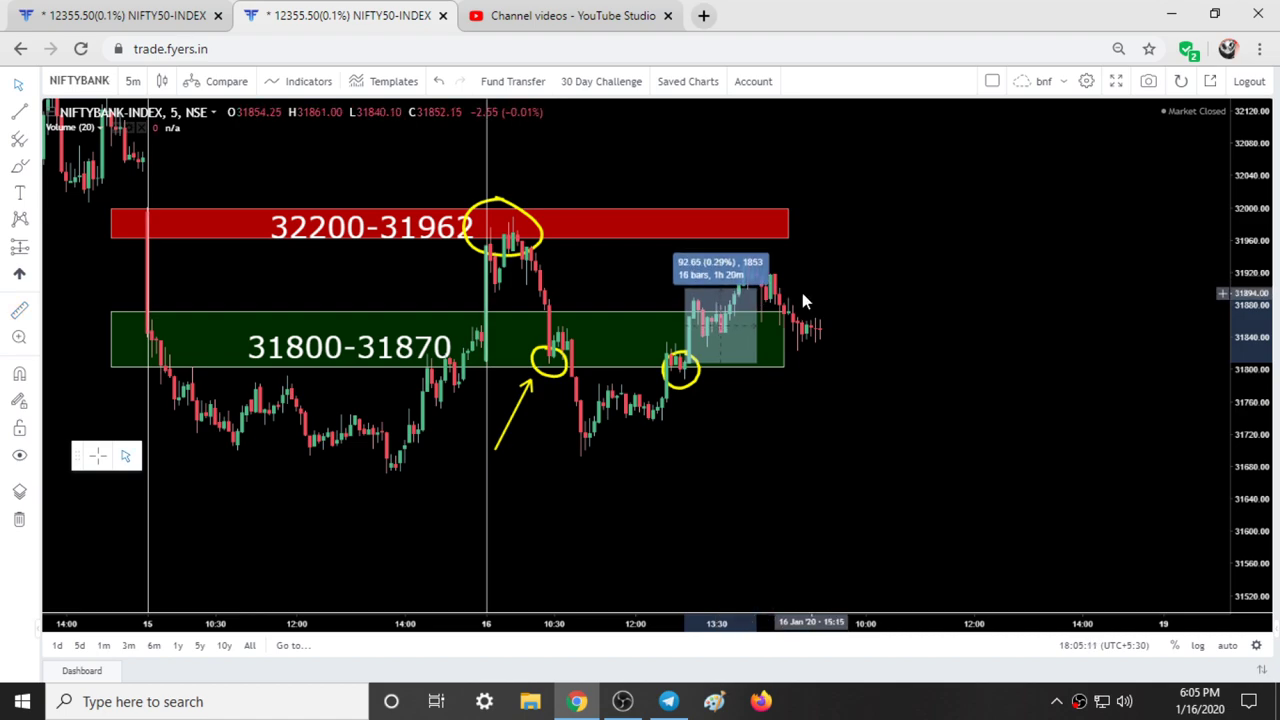
{"action": "left_click", "coordinate": [800, 287]}
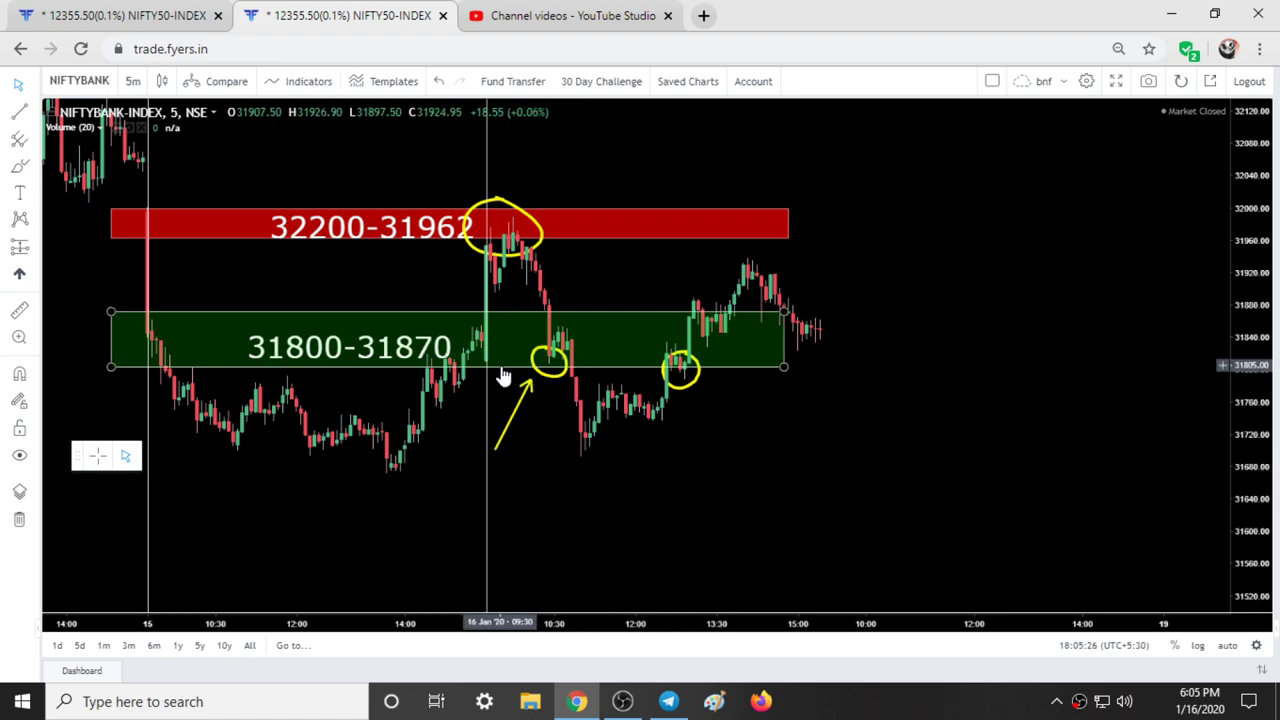
{"action": "scroll", "coordinate": [953, 435], "scroll_direction": "down", "scroll_amount": 3}
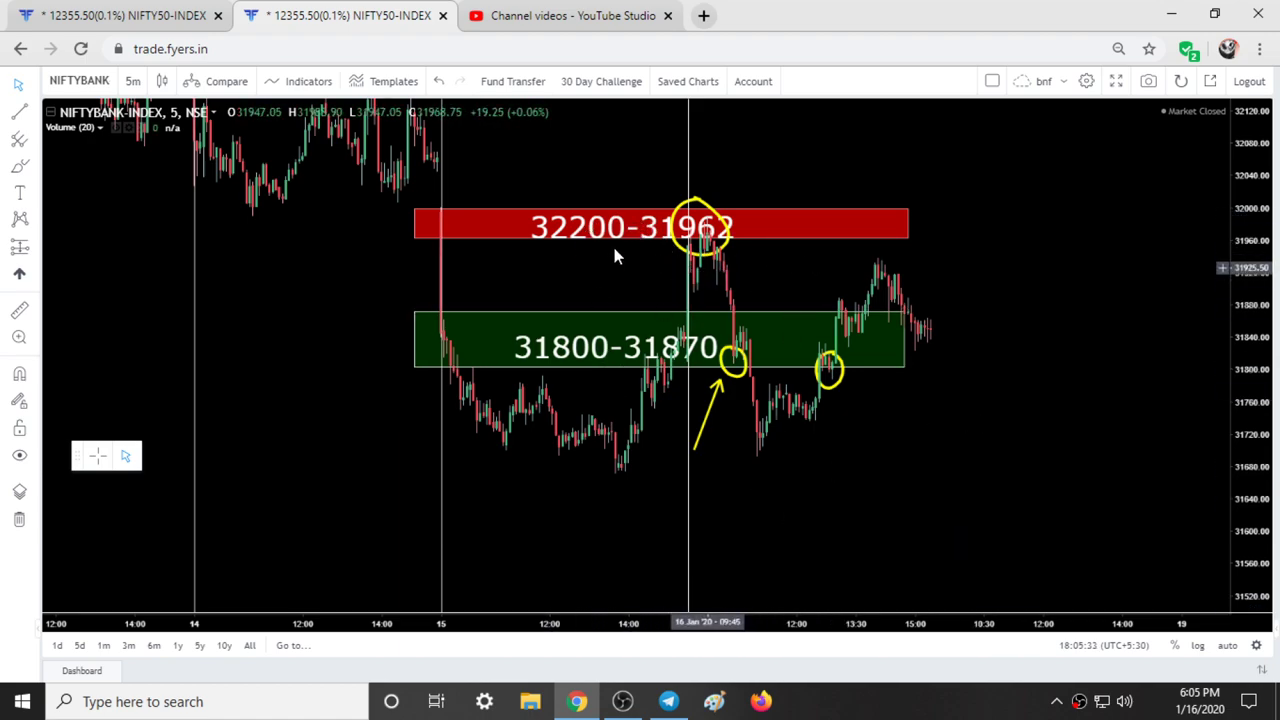
{"action": "scroll", "coordinate": [615, 263], "scroll_direction": "up", "scroll_amount": 1}
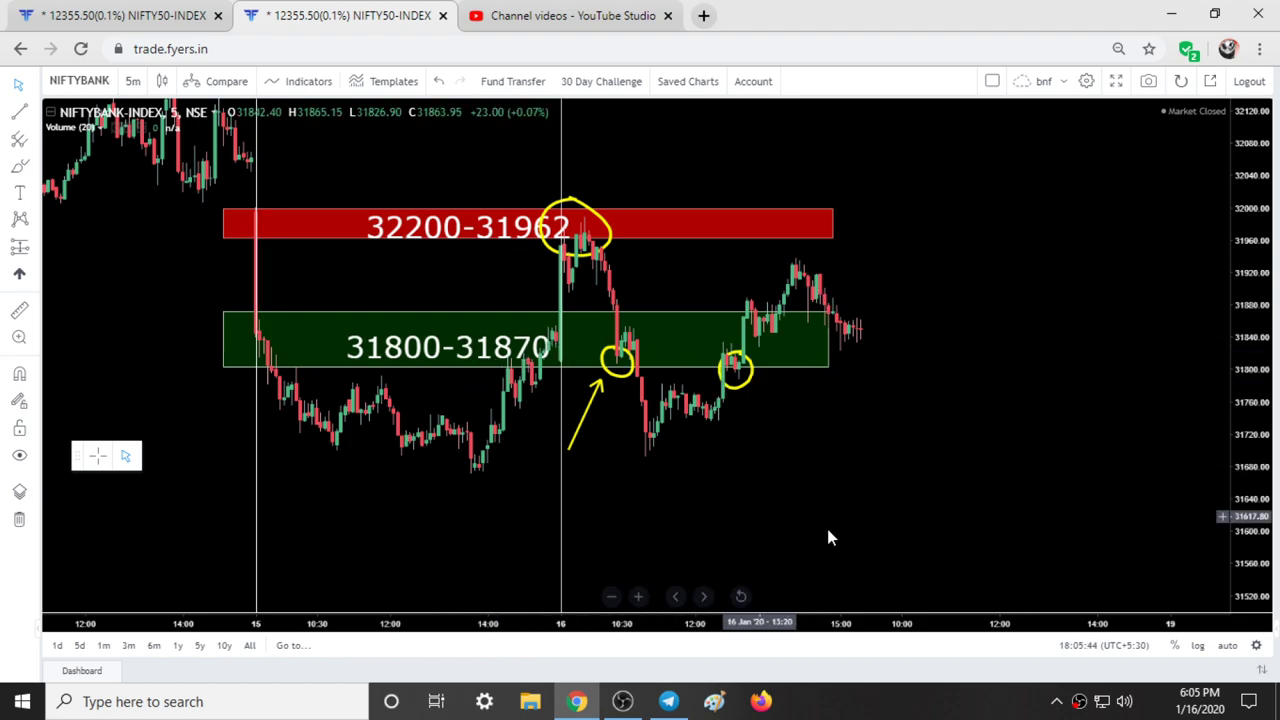
{"action": "left_click", "coordinate": [188, 14]}
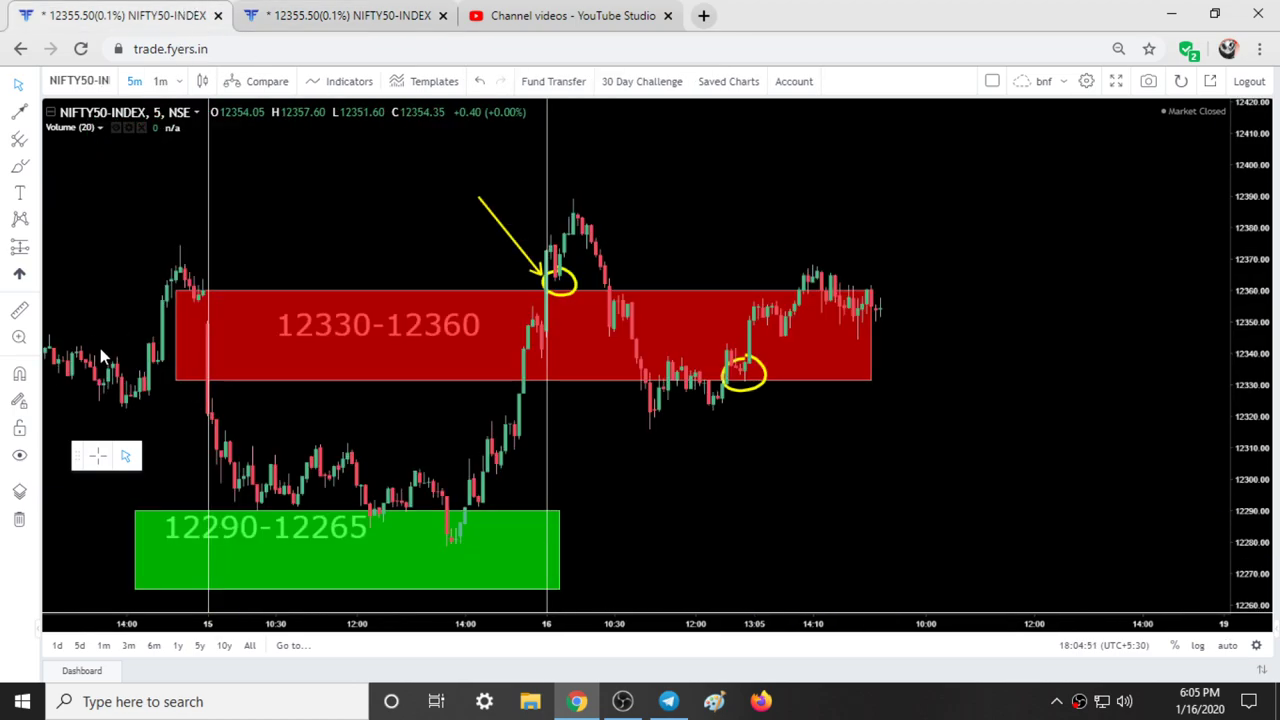